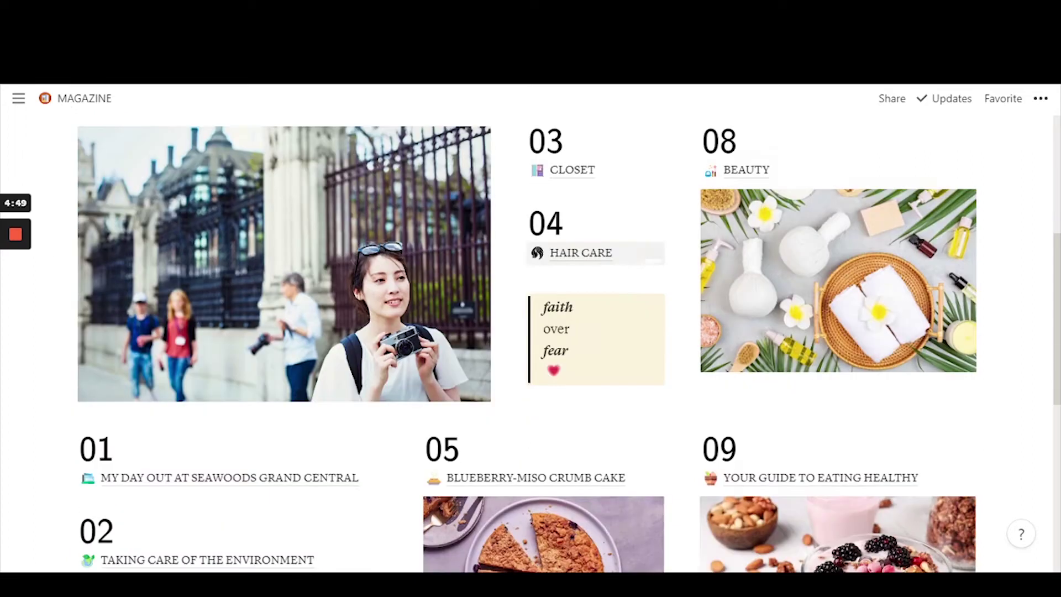
- Look over the MAGAZINE contents page and open the article MY DAY OUT AT SEAWOODS GRAND CENTRAL
scroll(637, 403, "up", 9)
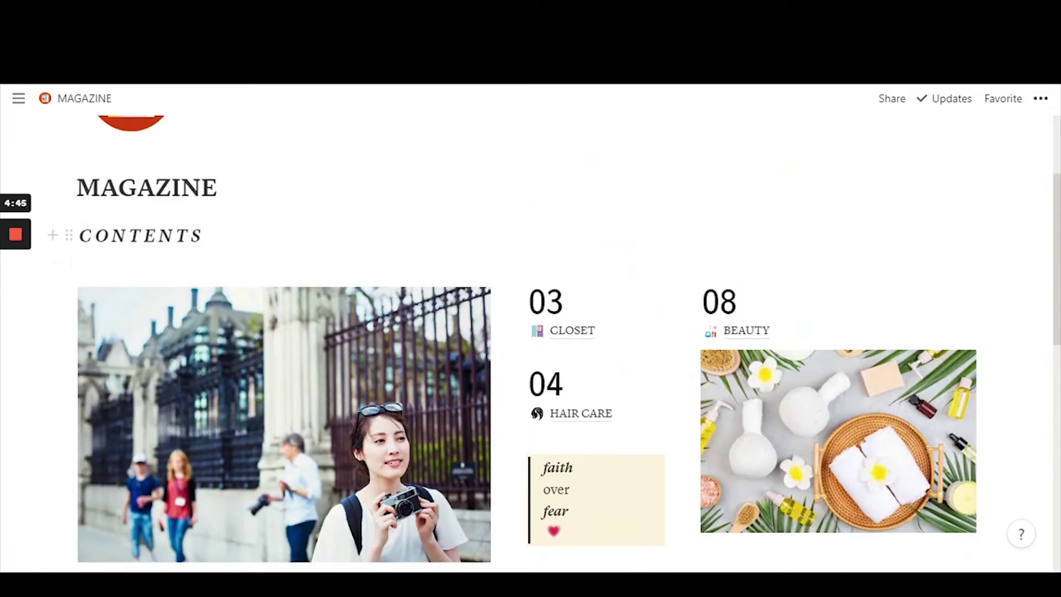
scroll(540, 343, "up", 2)
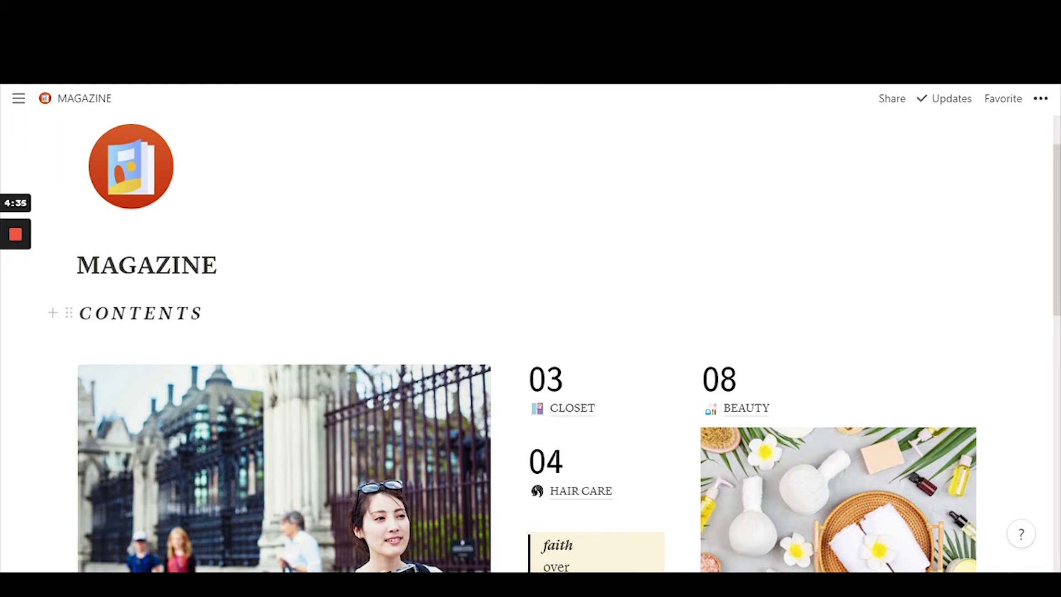
scroll(165, 312, "up", 2)
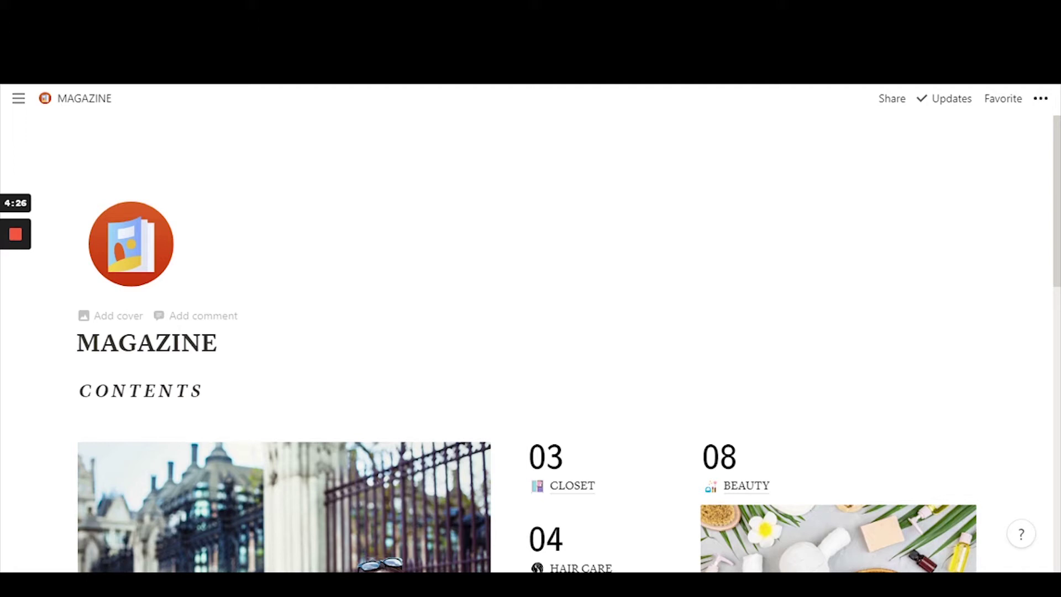
scroll(263, 422, "down", 5)
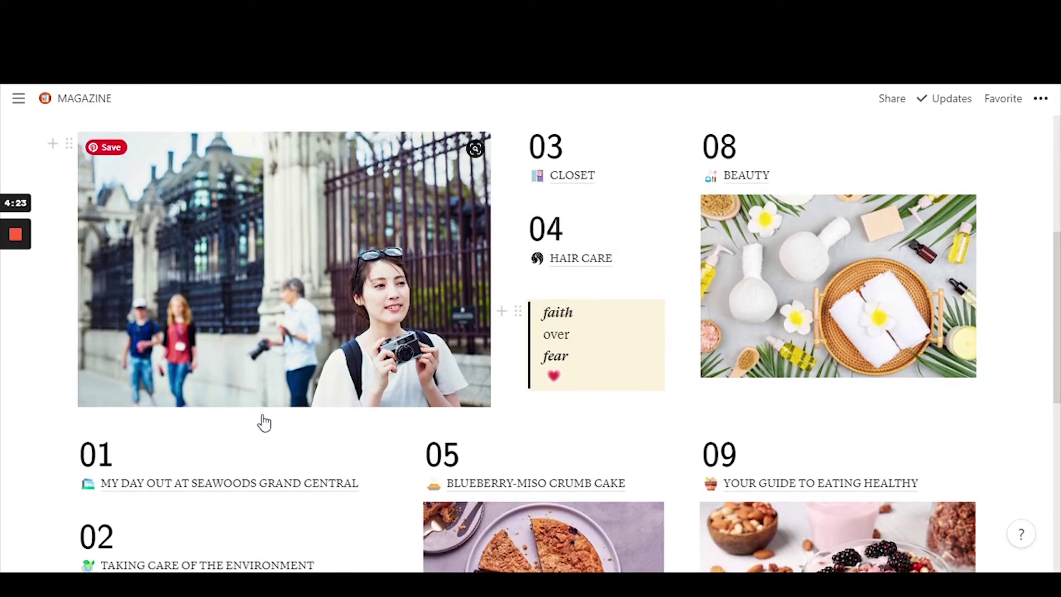
left_click(238, 484)
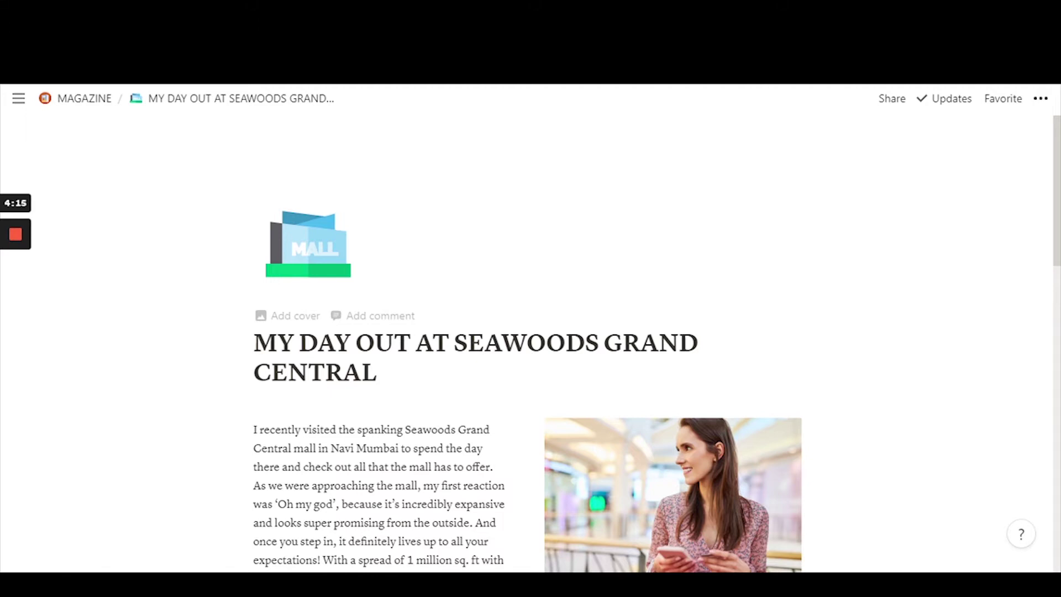
- Examine the article's two-column layout of text and pictures from its title down to the end
scroll(531, 331, "down", 3)
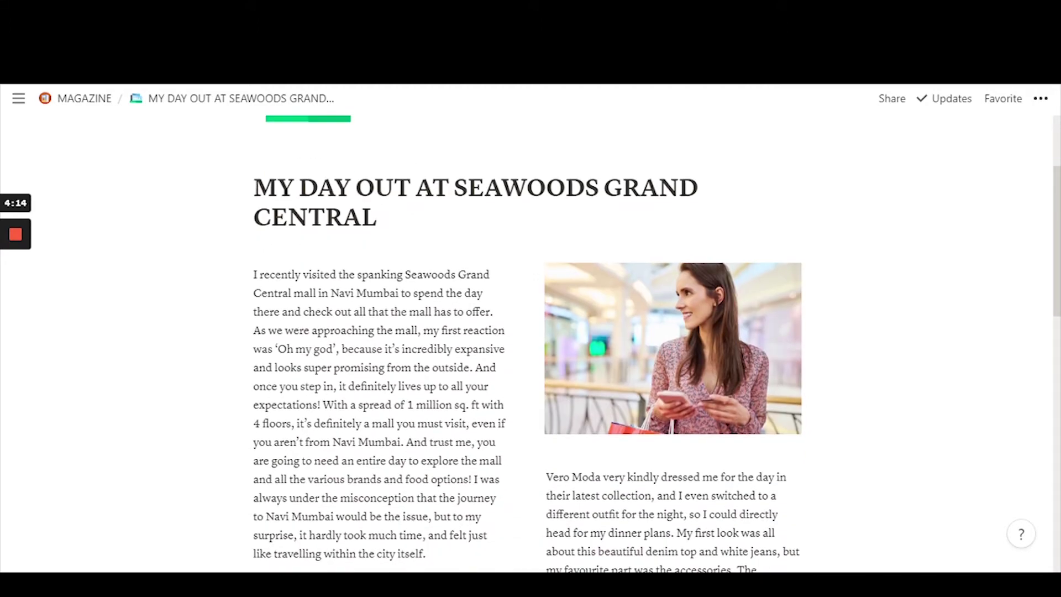
scroll(375, 249, "down", 2)
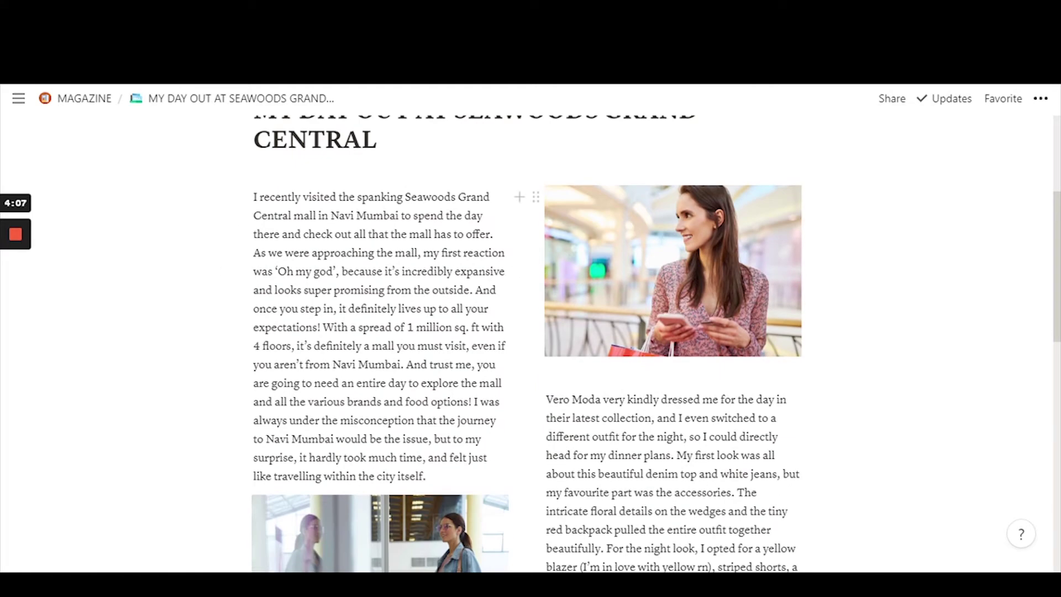
scroll(530, 332, "down", 3)
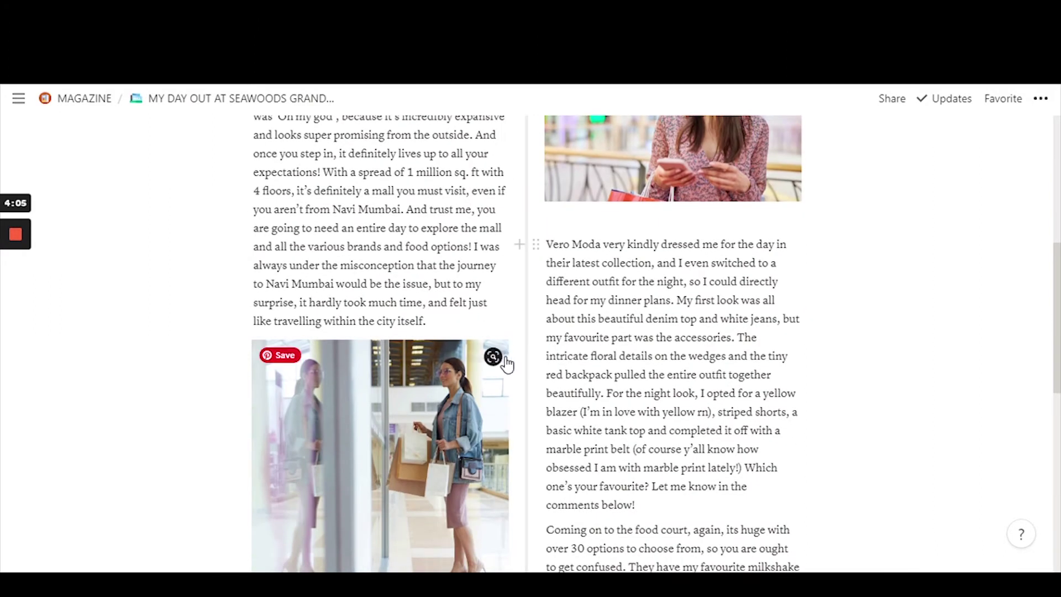
scroll(504, 362, "down", 2)
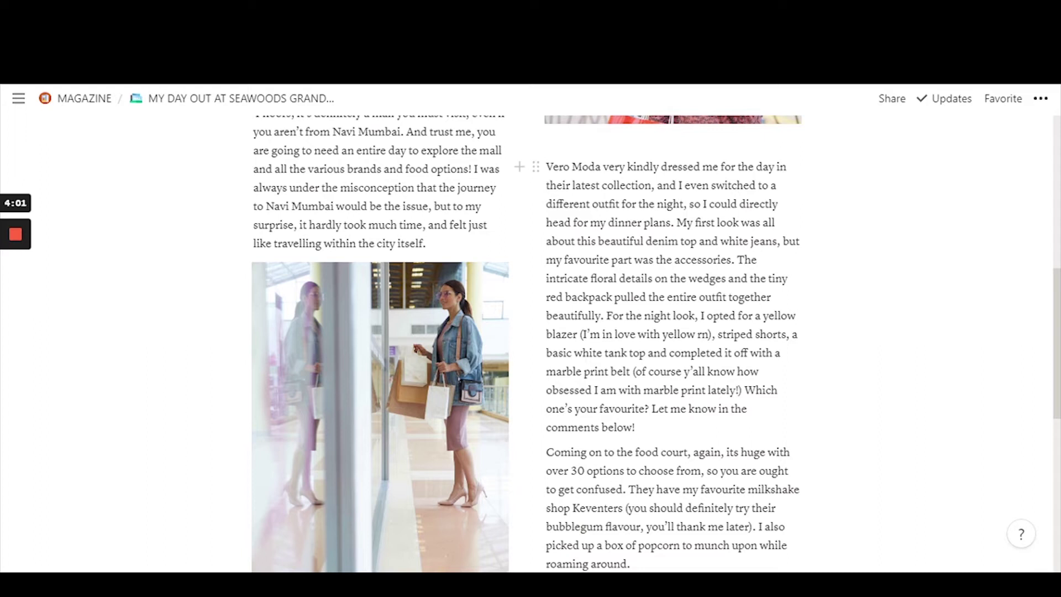
scroll(530, 332, "down", 2)
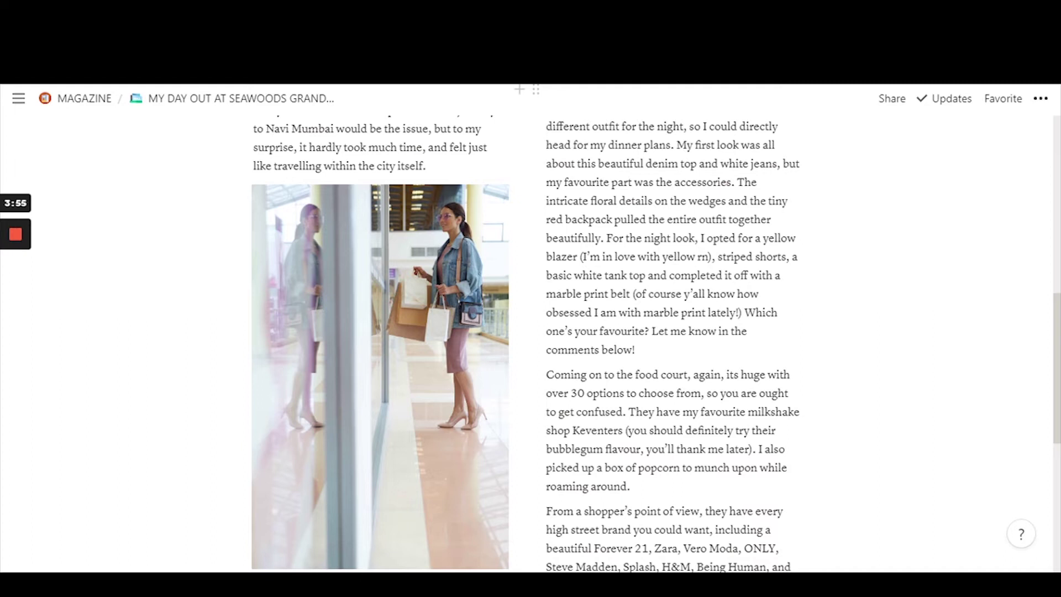
scroll(530, 331, "down", 2)
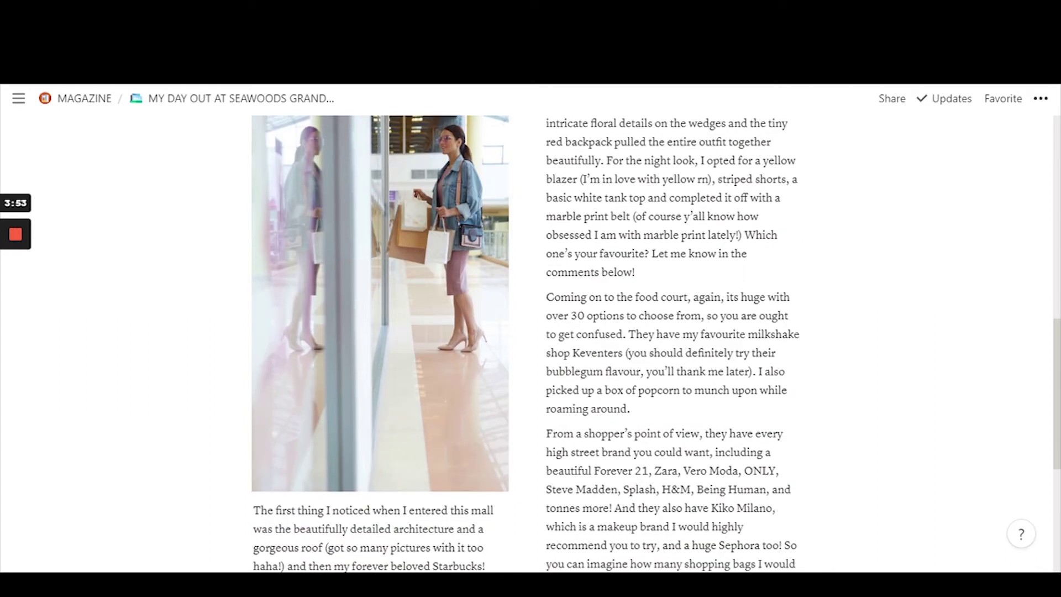
scroll(519, 297, "down", 8)
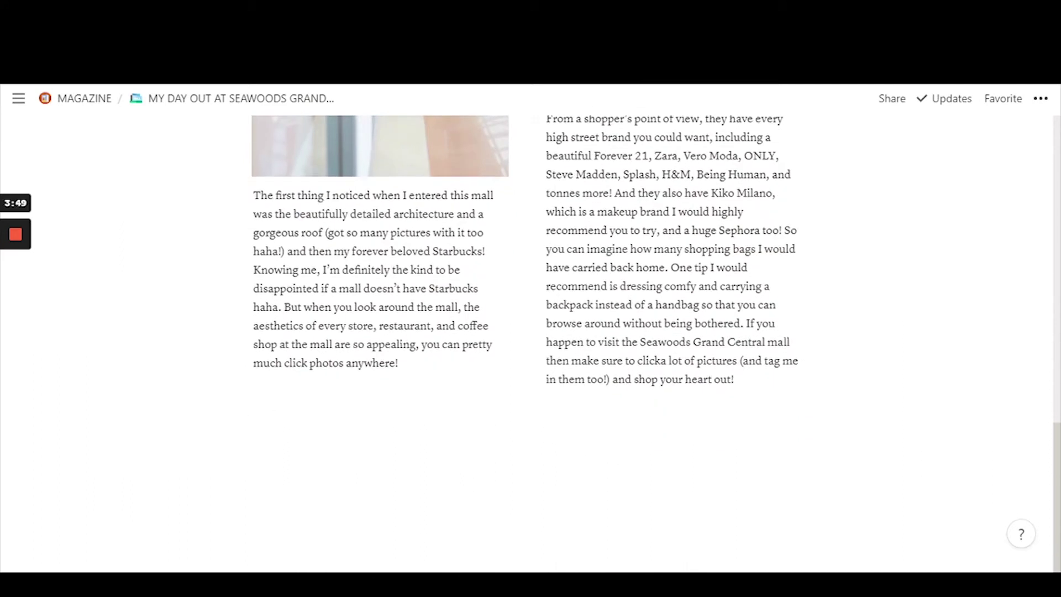
- Insert an empty image block below the paragraph ending "much click photos anywhere!" in the article's first column
left_click(311, 388)
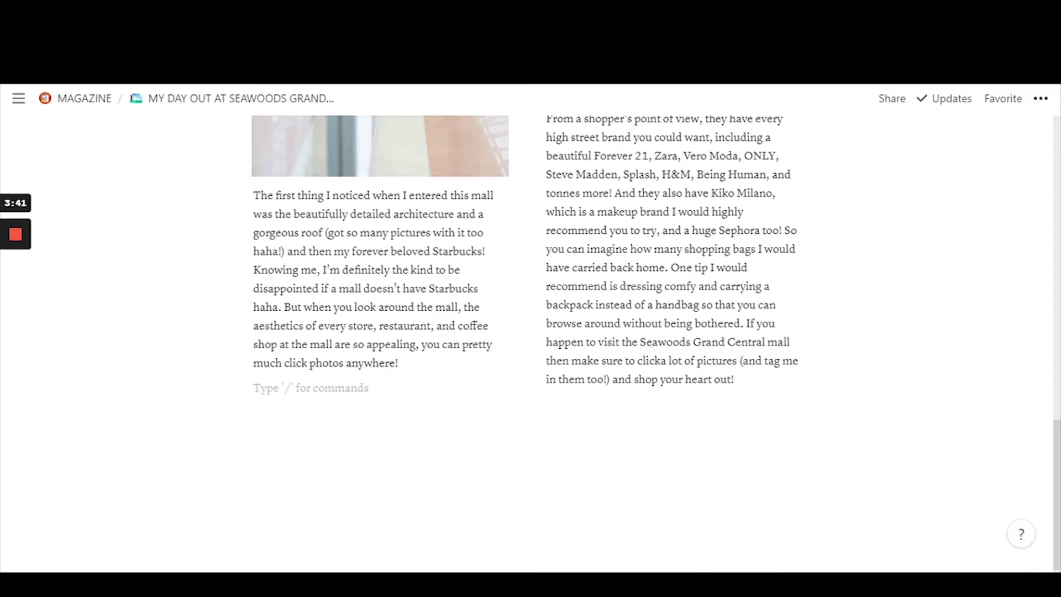
type("/")
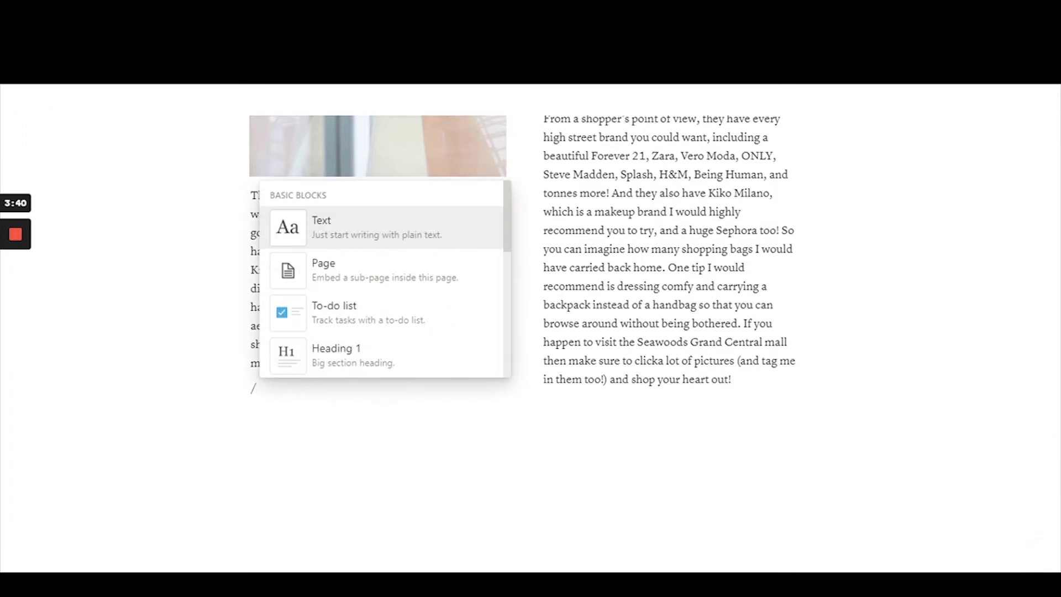
key("Down")
key("Down")
key("Down")
key("Down")
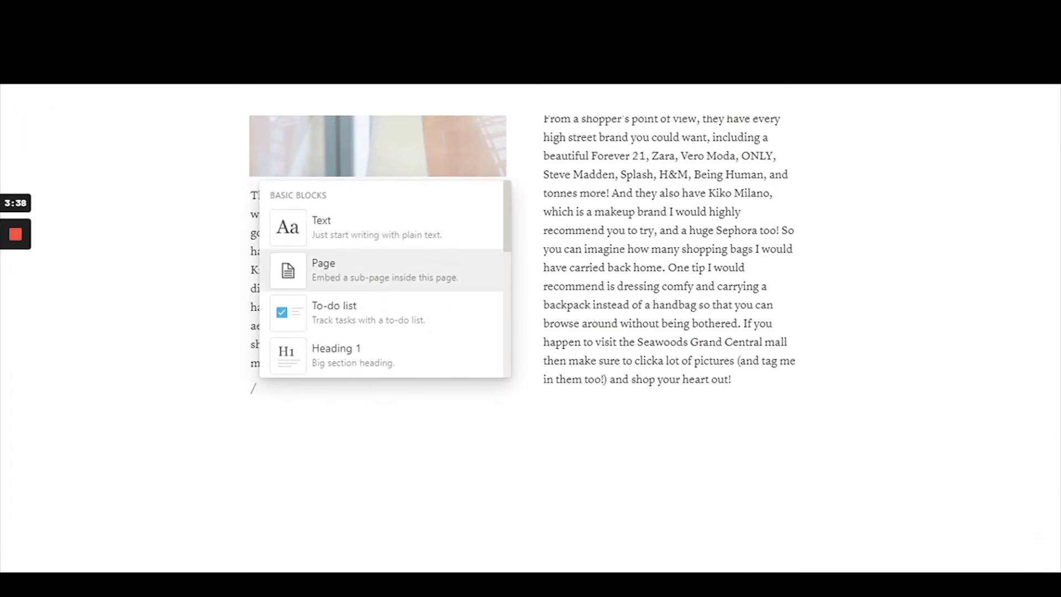
key("Down")
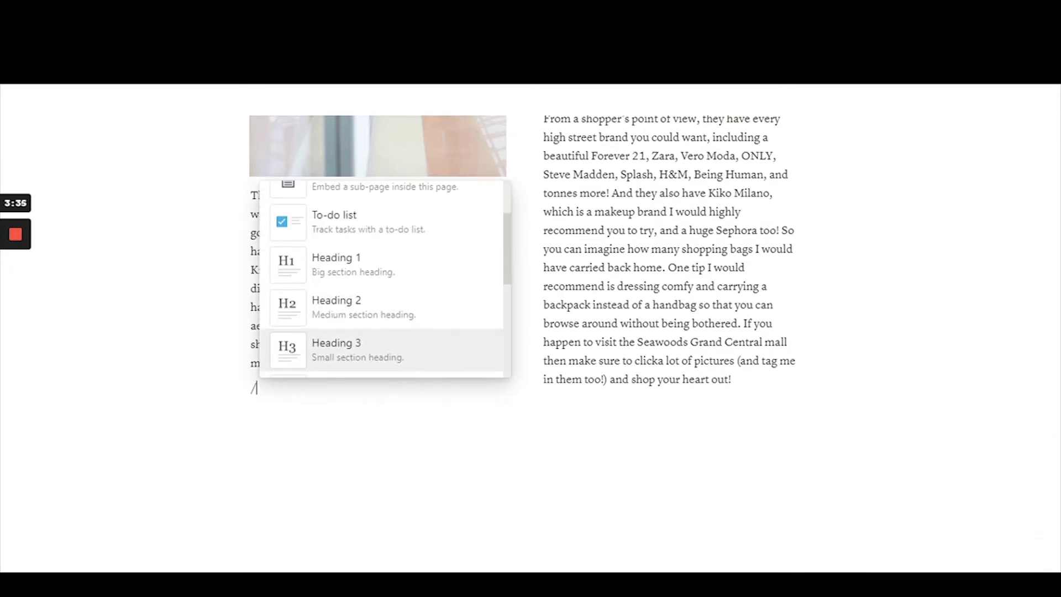
key("Down")
key("Down")
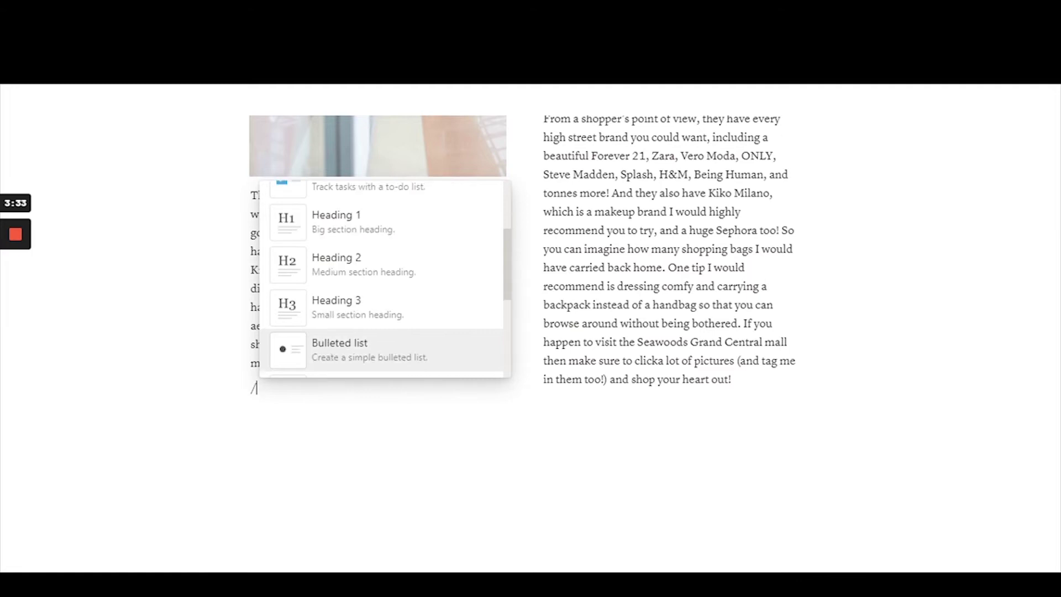
key("Down")
key("Down")
key("Down")
key("Down")
key("Down")
key("Down")
key("Down")
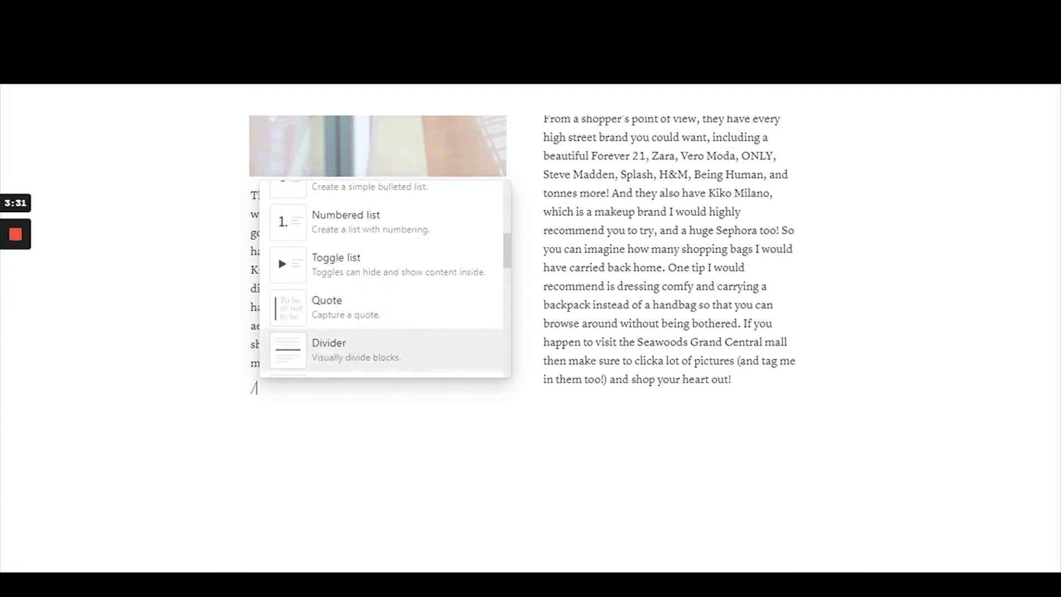
key("Down")
key("Down")
key("Down")
key("Down")
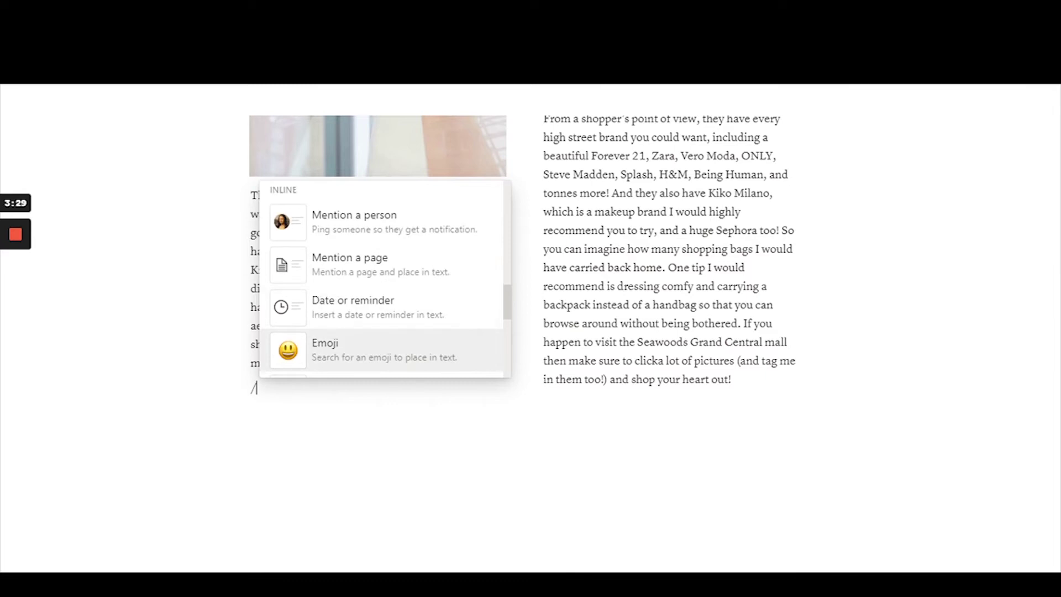
key("Down")
key("Down")
key("Down")
key("Down")
key("Down")
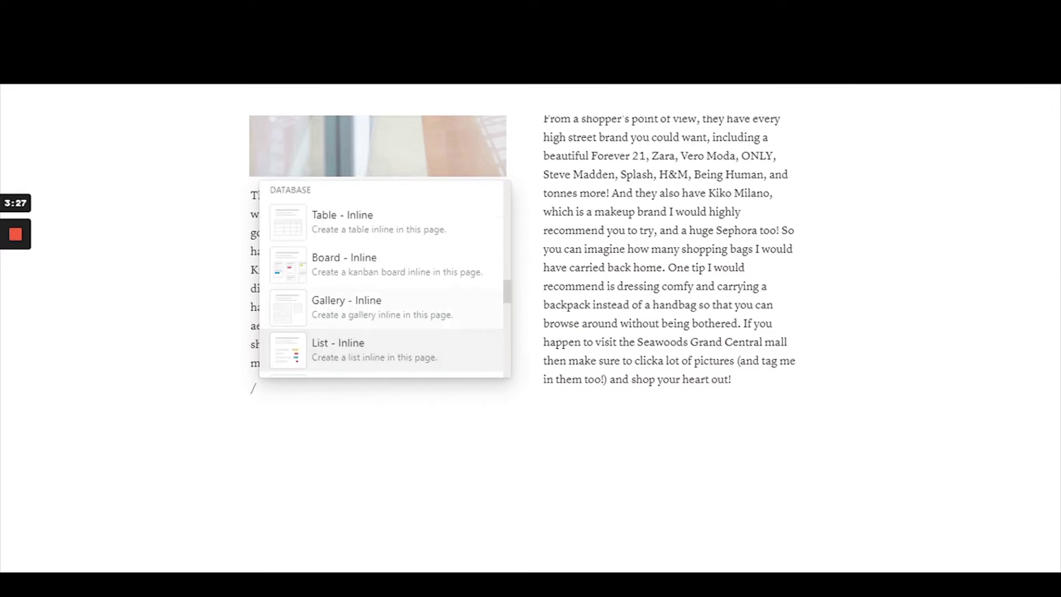
key("Down")
key("Down")
key("Down")
key("Down")
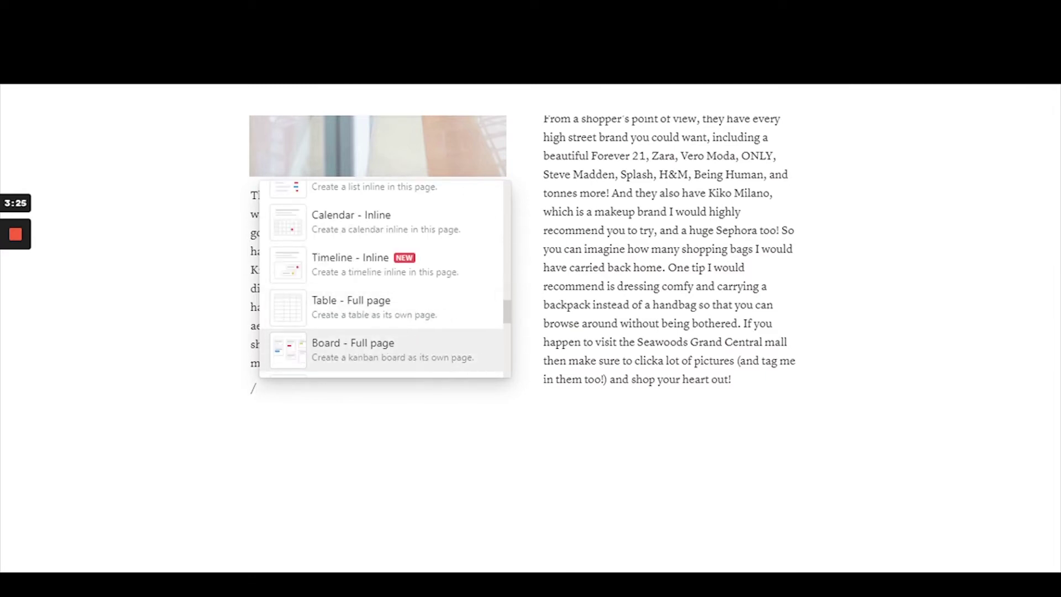
key("Down")
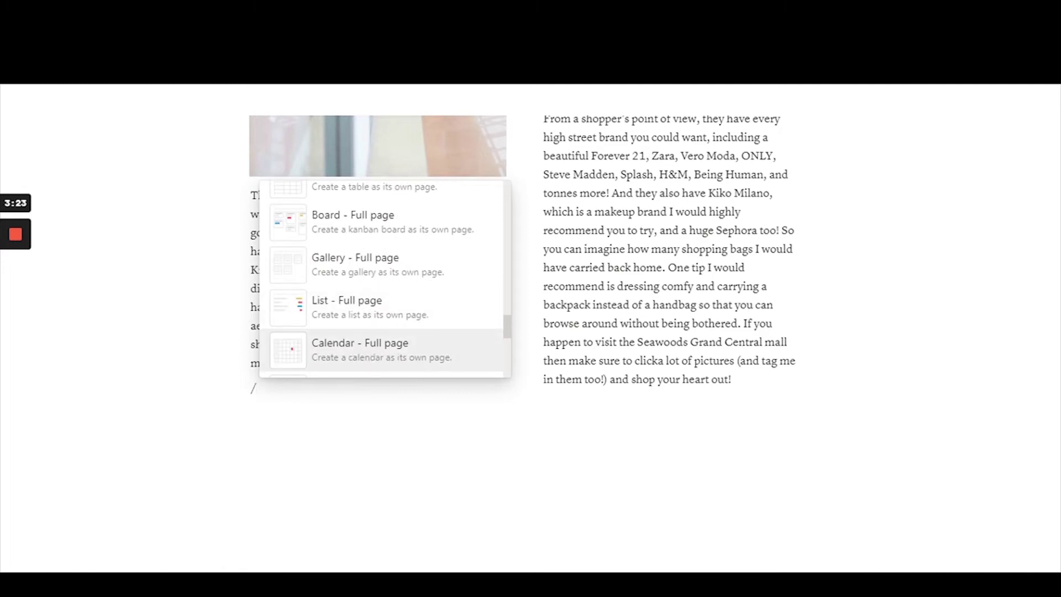
key("Down")
key("Down")
key("Down")
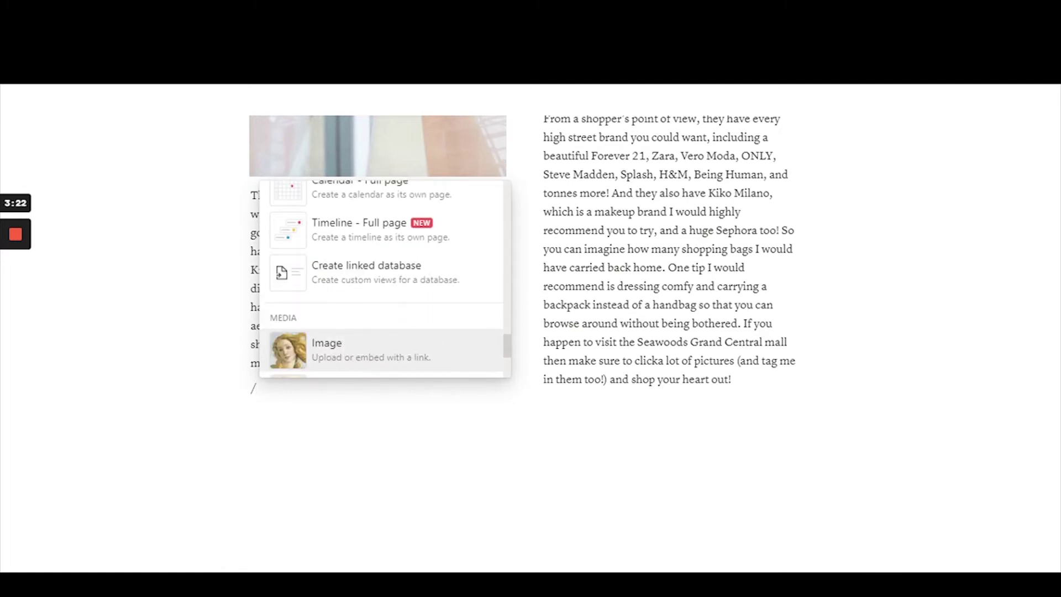
key("Return")
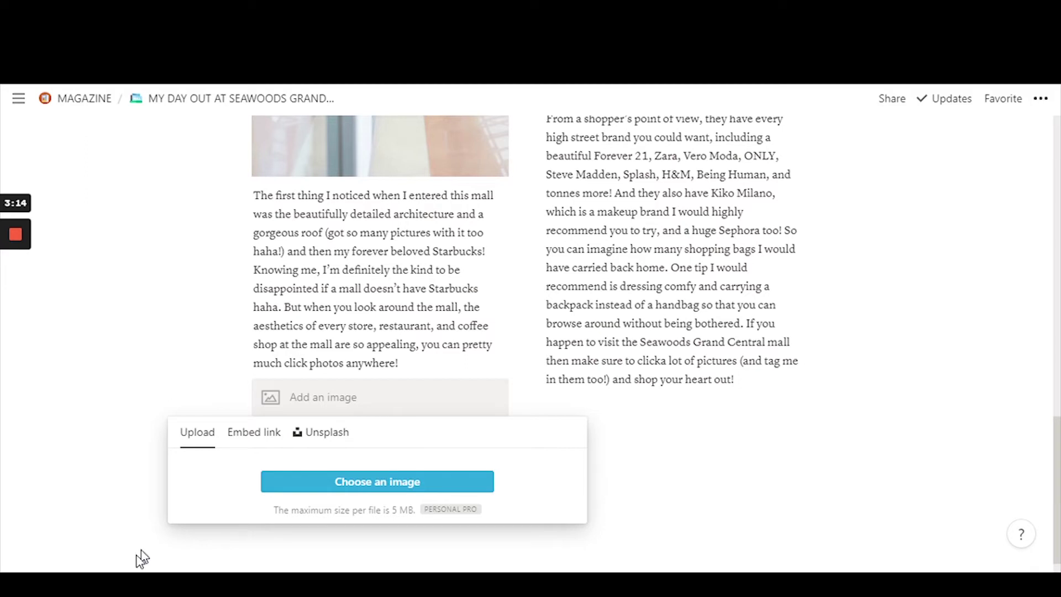
- Examine the new image block's Embed link, Unsplash and Upload options without choosing an image
left_click(249, 435)
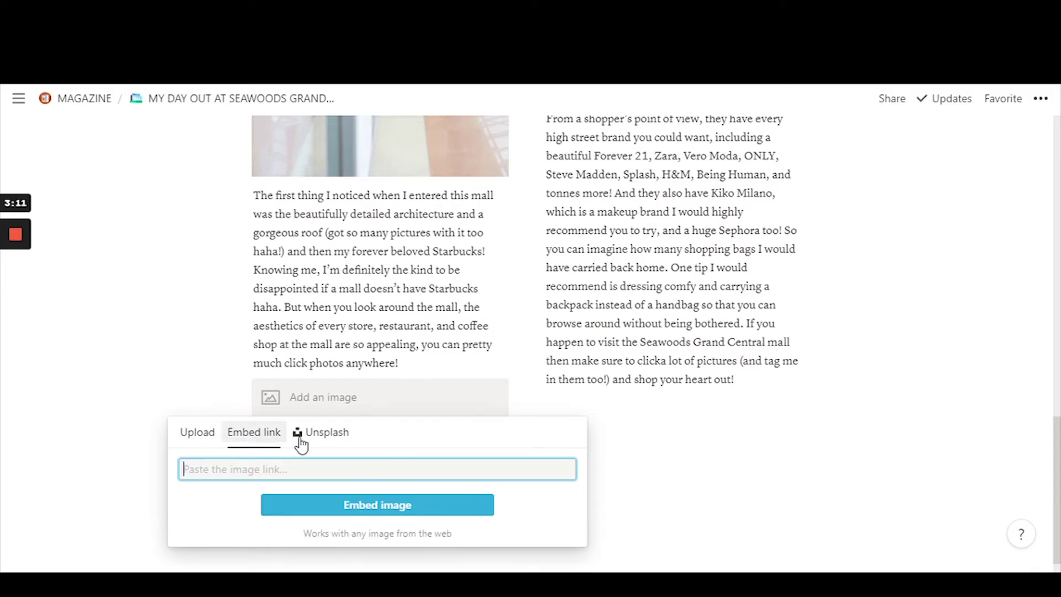
left_click(330, 441)
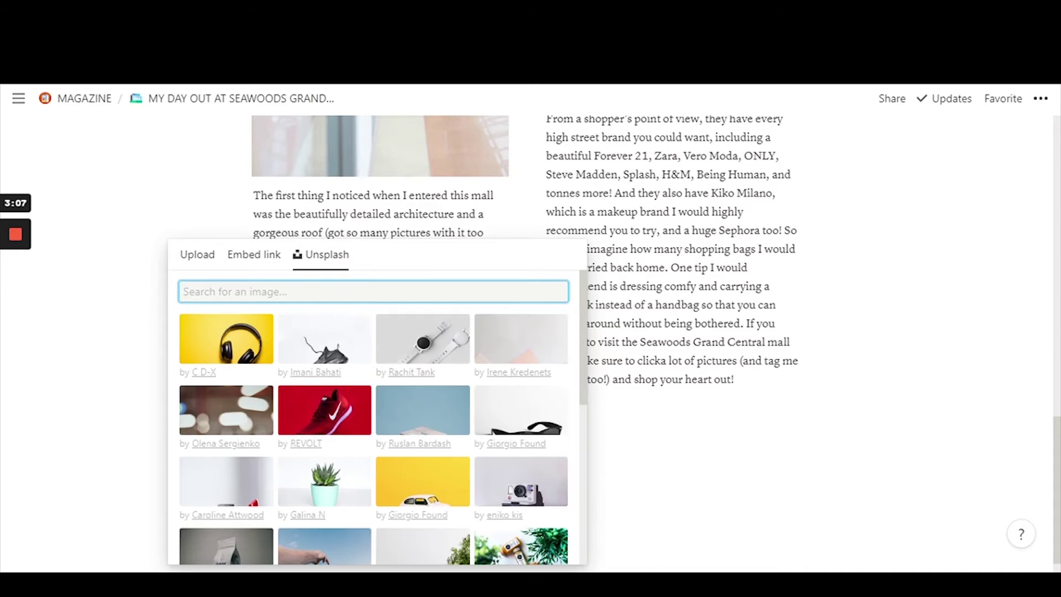
left_click(645, 475)
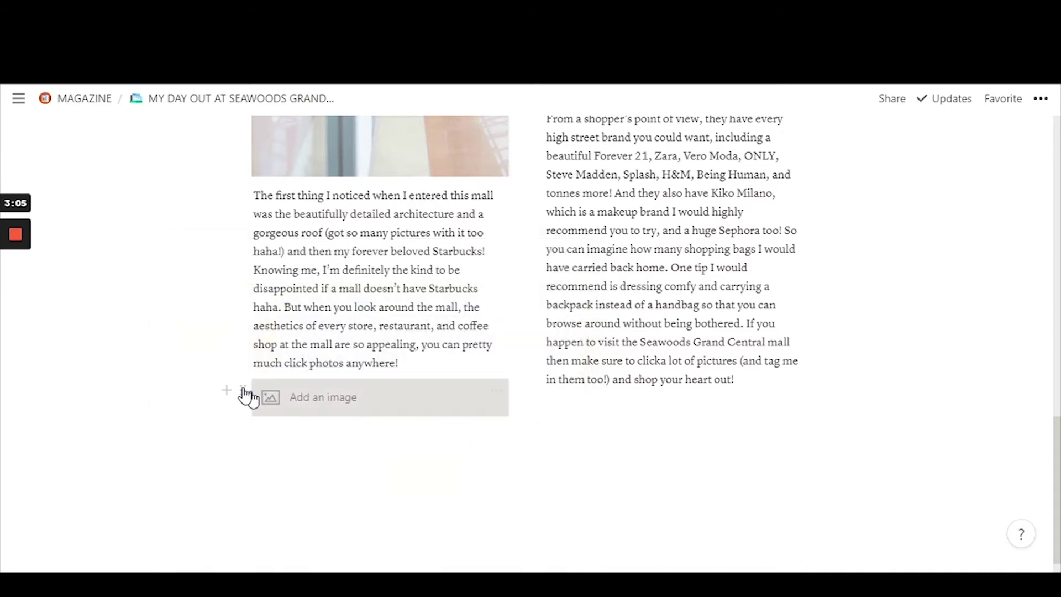
left_click(335, 412)
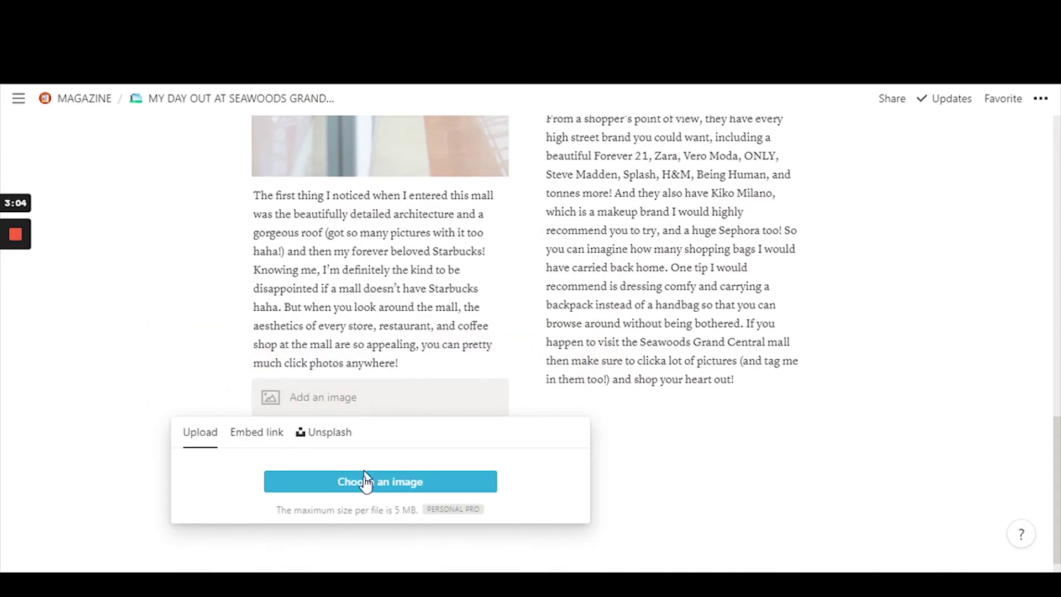
left_click(380, 481)
key("Escape")
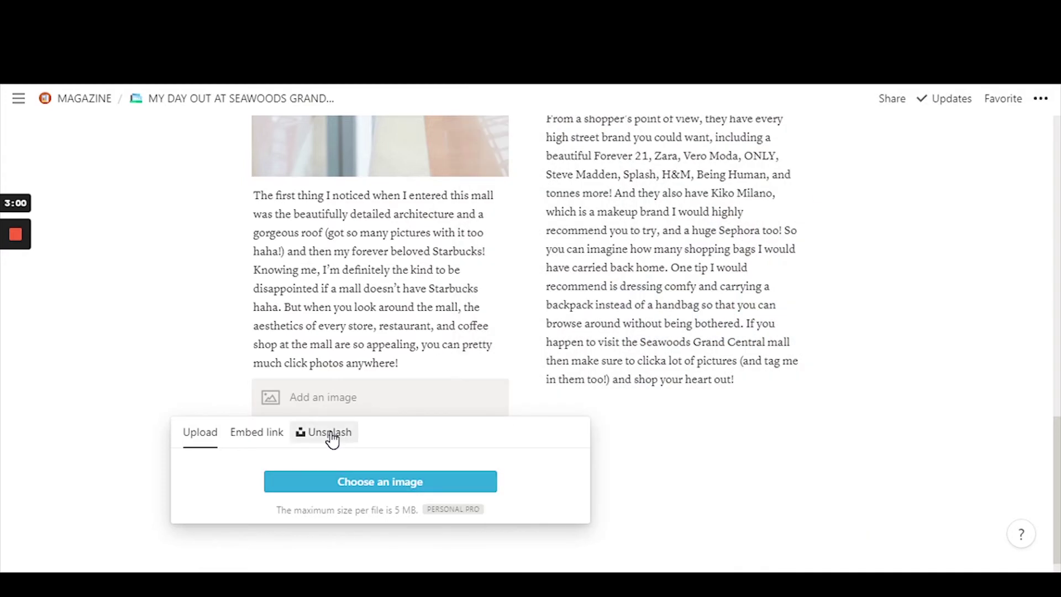
left_click(712, 427)
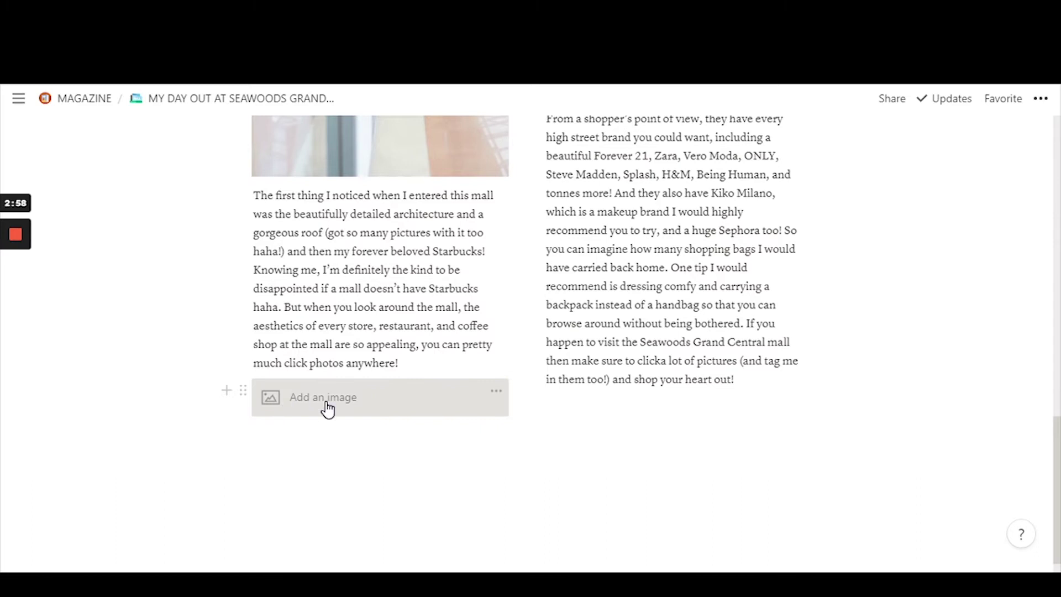
- Search Unsplash for "shopping" and fill the empty image block with the photo of a woman browsing clothes racks by a window
left_click(327, 408)
left_click(324, 431)
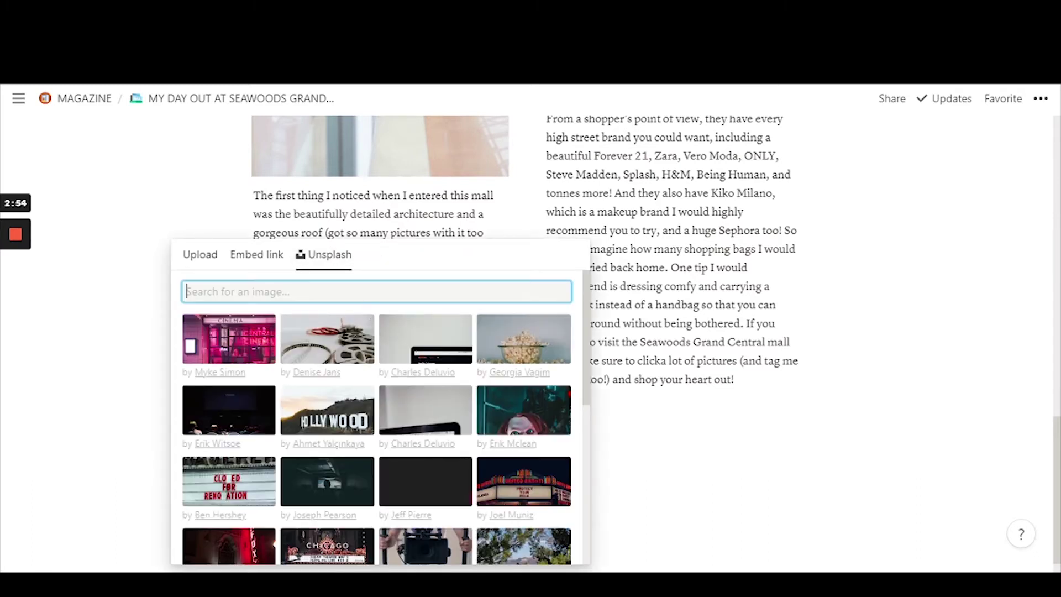
type("sho")
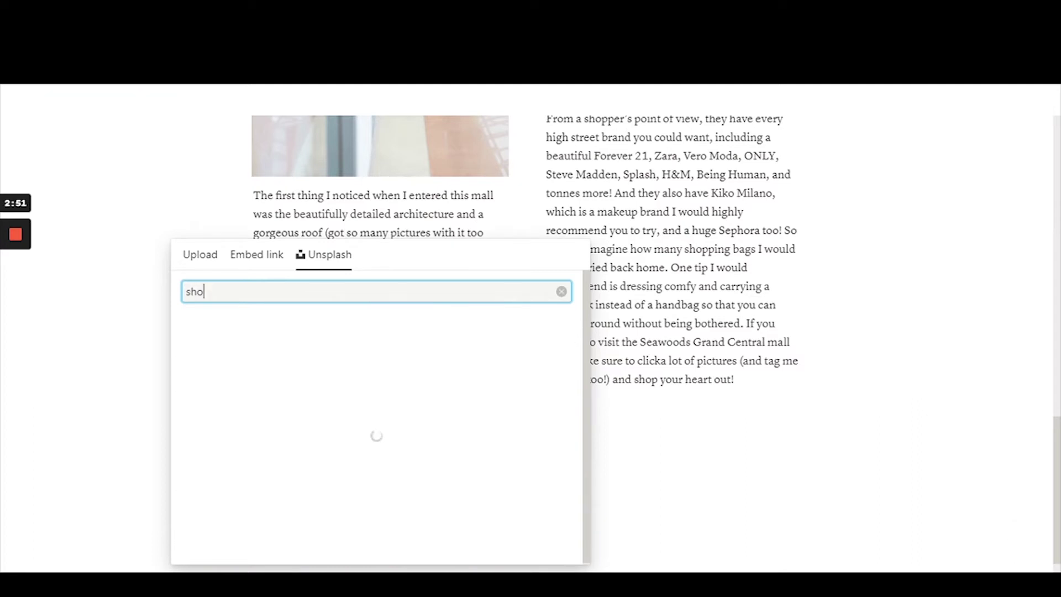
type("pping")
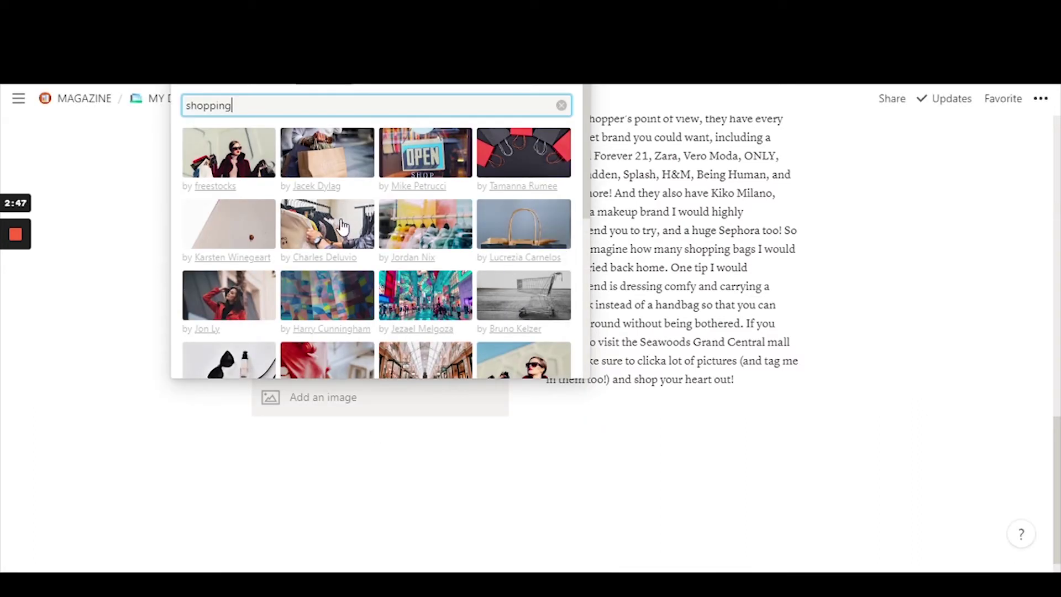
scroll(422, 301, "down", 3)
scroll(447, 295, "down", 3)
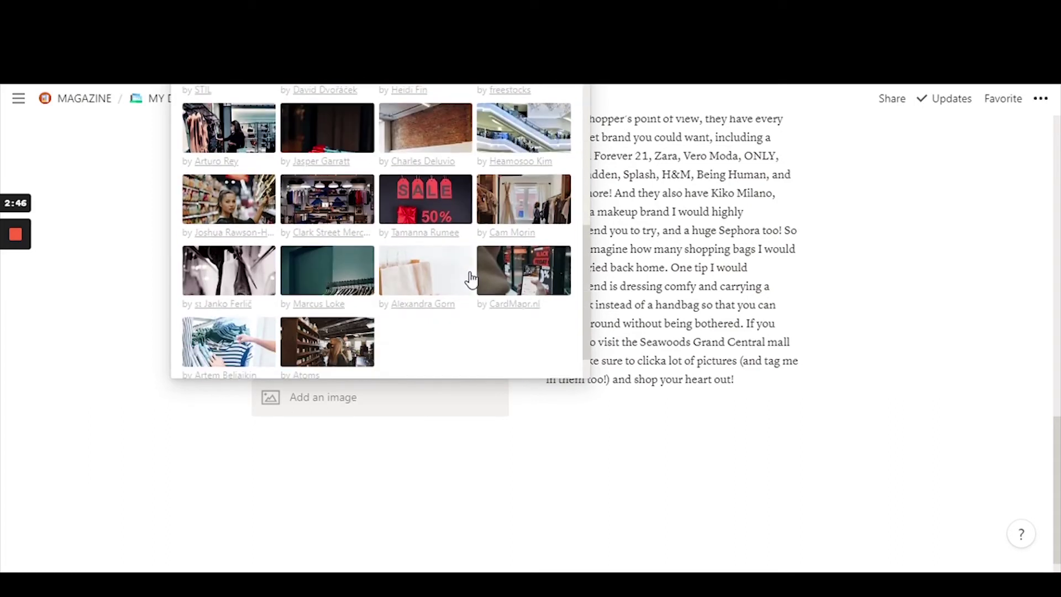
scroll(507, 319, "up", 2)
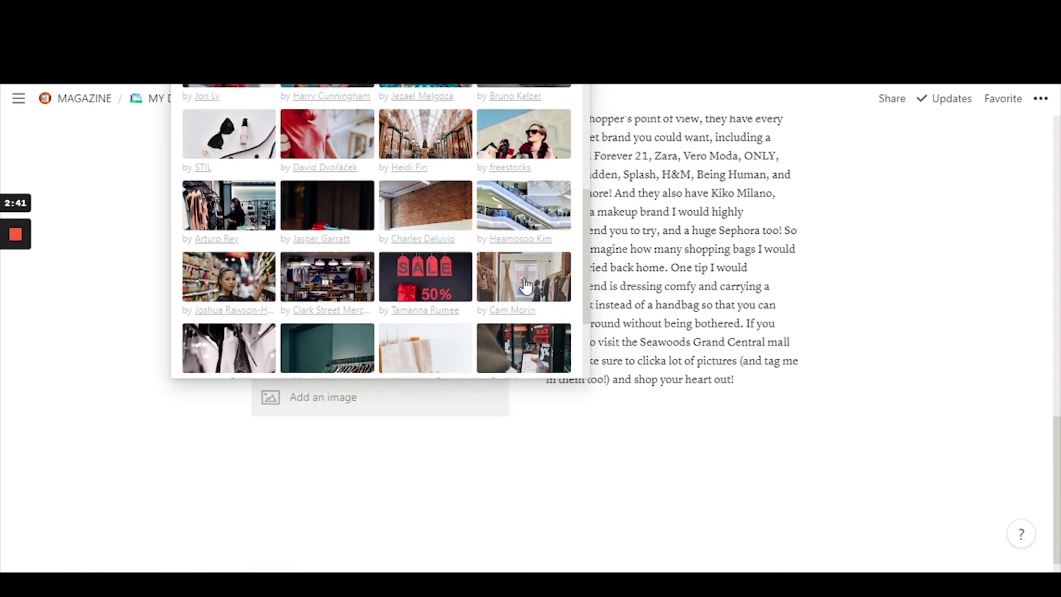
left_click(534, 289)
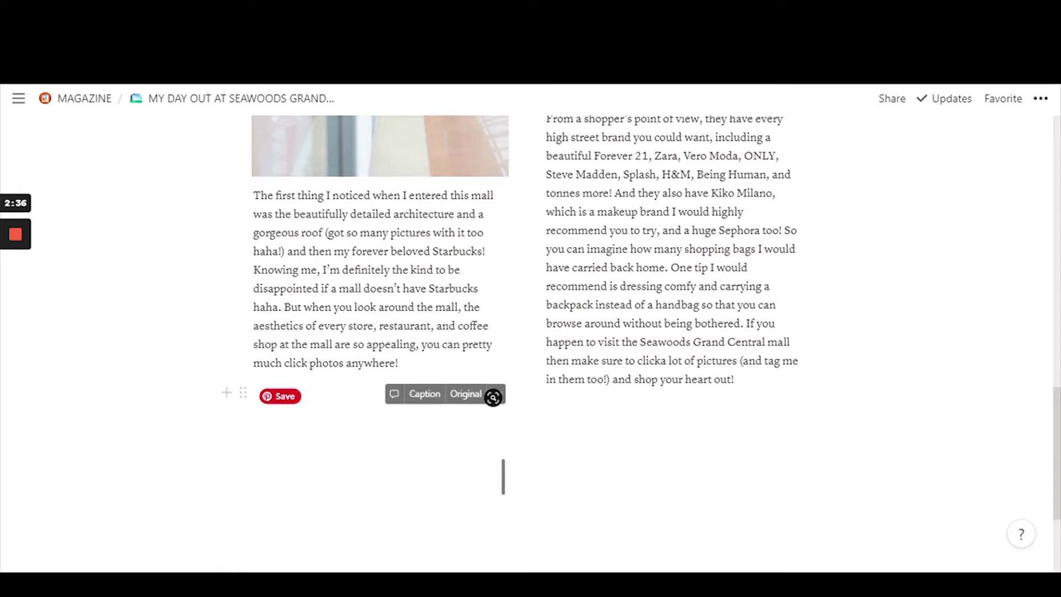
- Examine how the new shop photo sits in the first column beside the second column's text
scroll(531, 343, "down", 1)
scroll(531, 342, "down", 2)
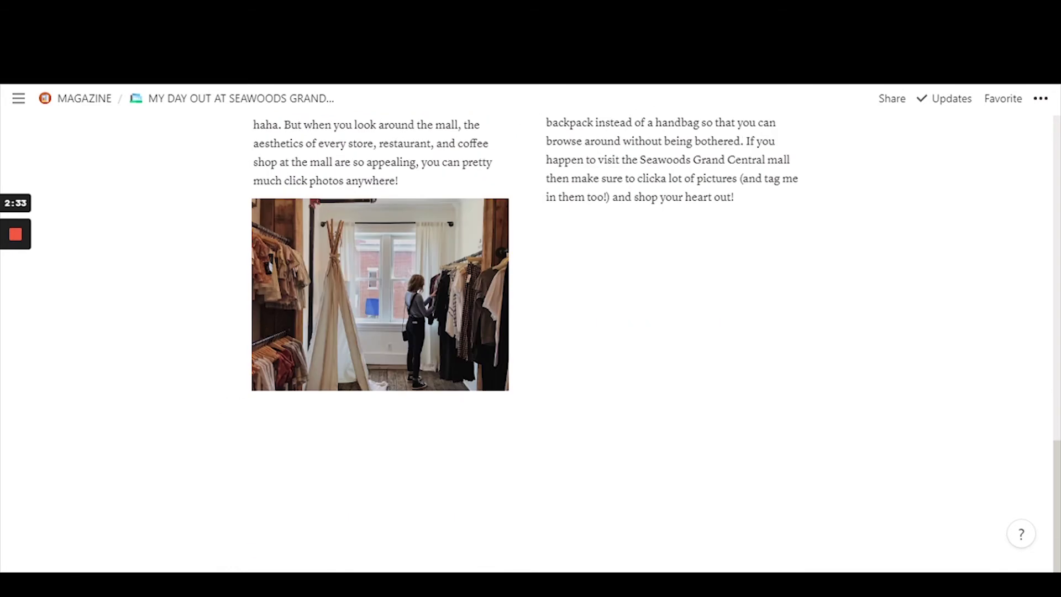
scroll(530, 343, "up", 1)
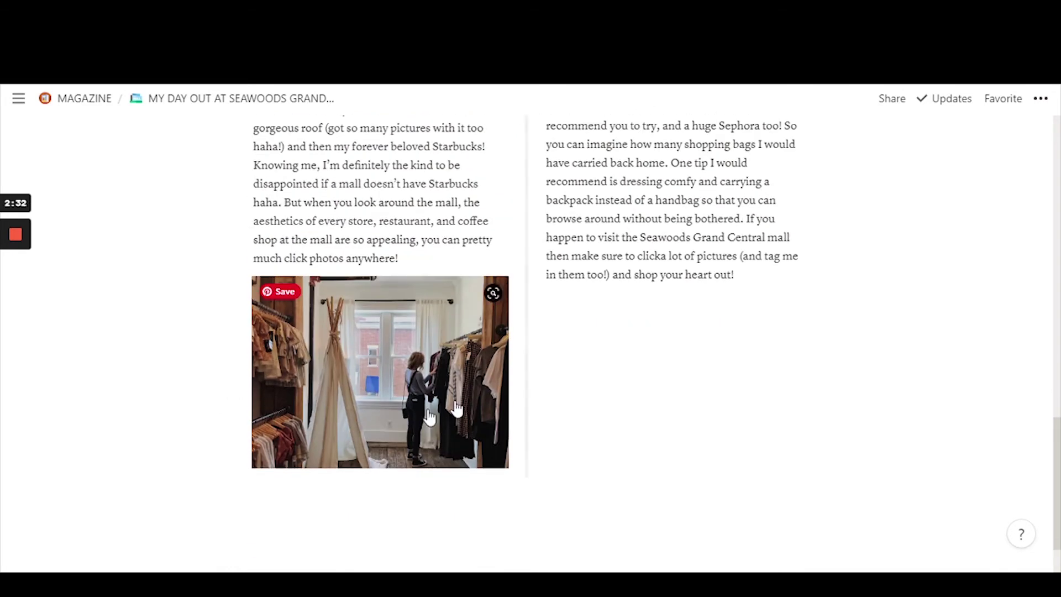
scroll(380, 370, "up", 1)
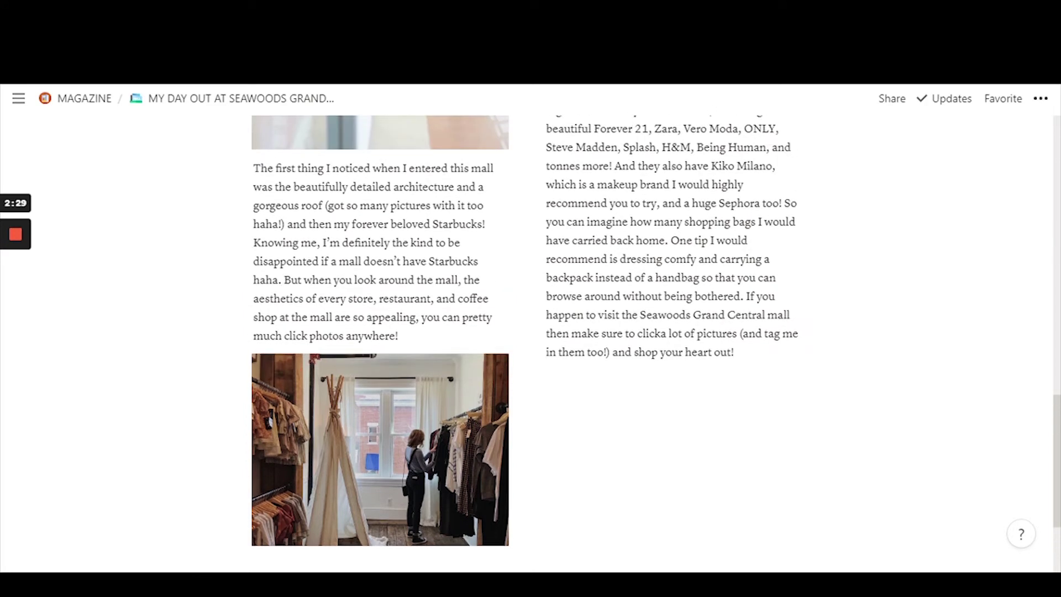
scroll(384, 411, "up", 2)
scroll(383, 412, "down", 2)
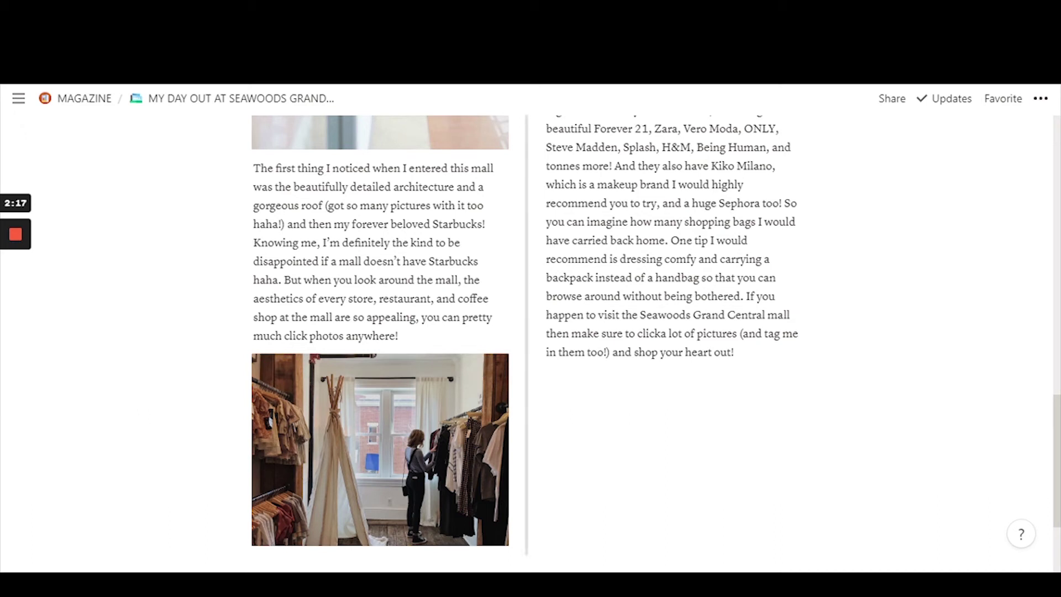
scroll(525, 342, "up", 10)
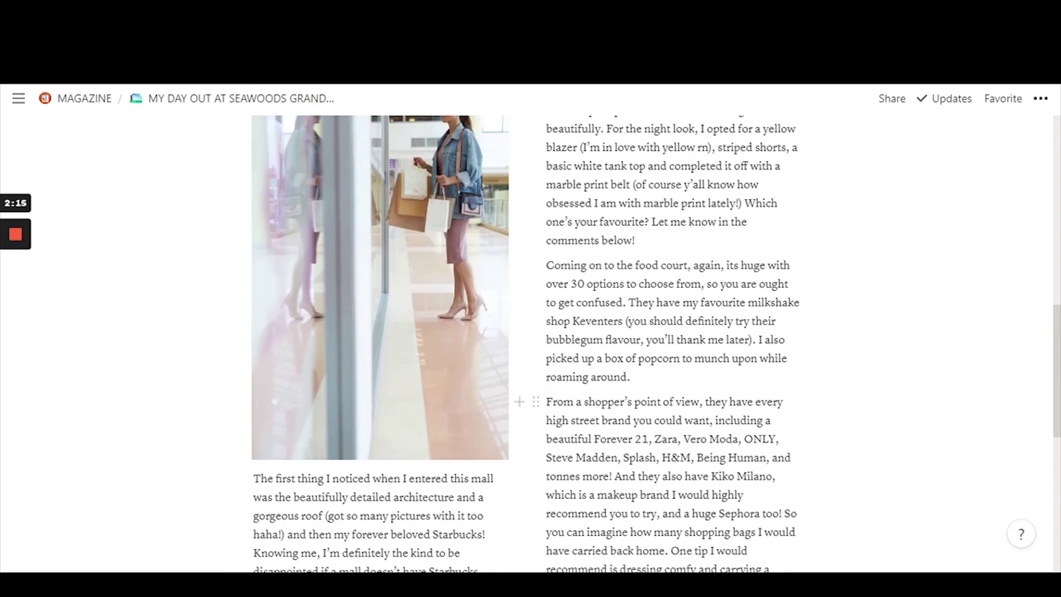
scroll(524, 342, "down", 10)
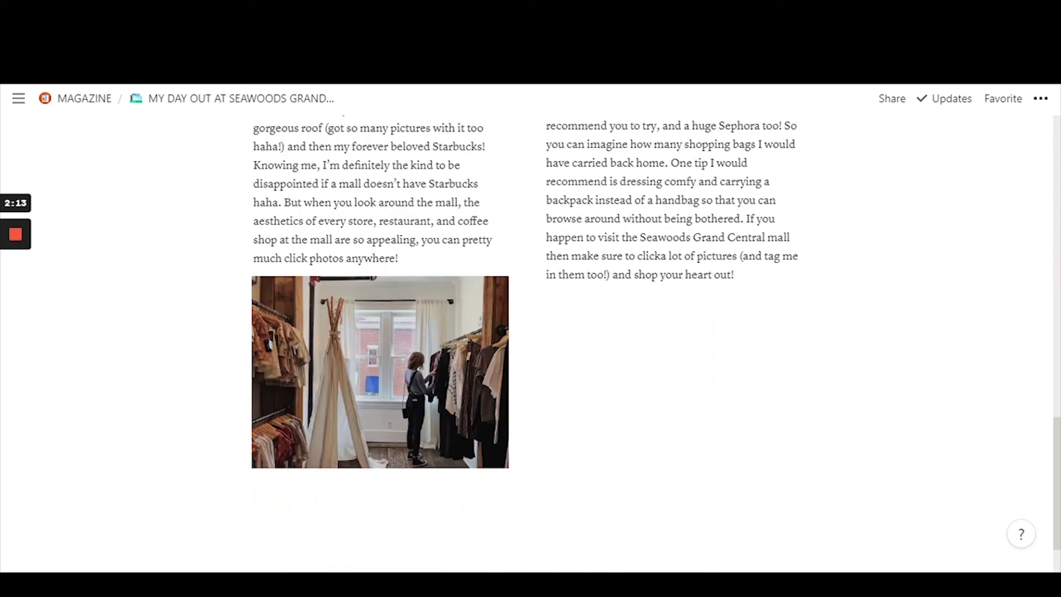
- Try out a new text line "hello" below the second column's last paragraph, then erase the word
left_click(574, 299)
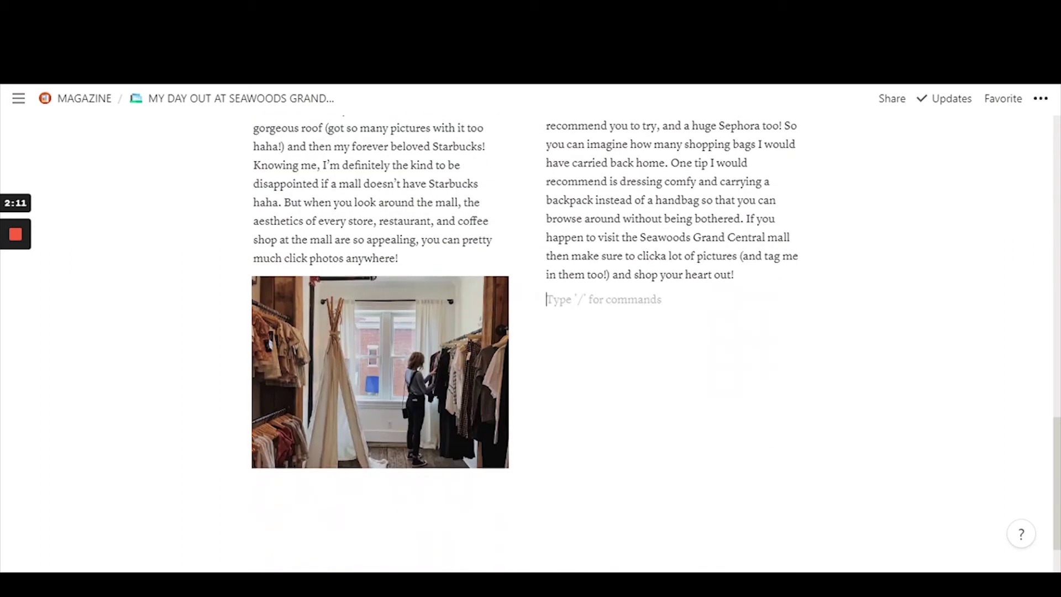
type("hello")
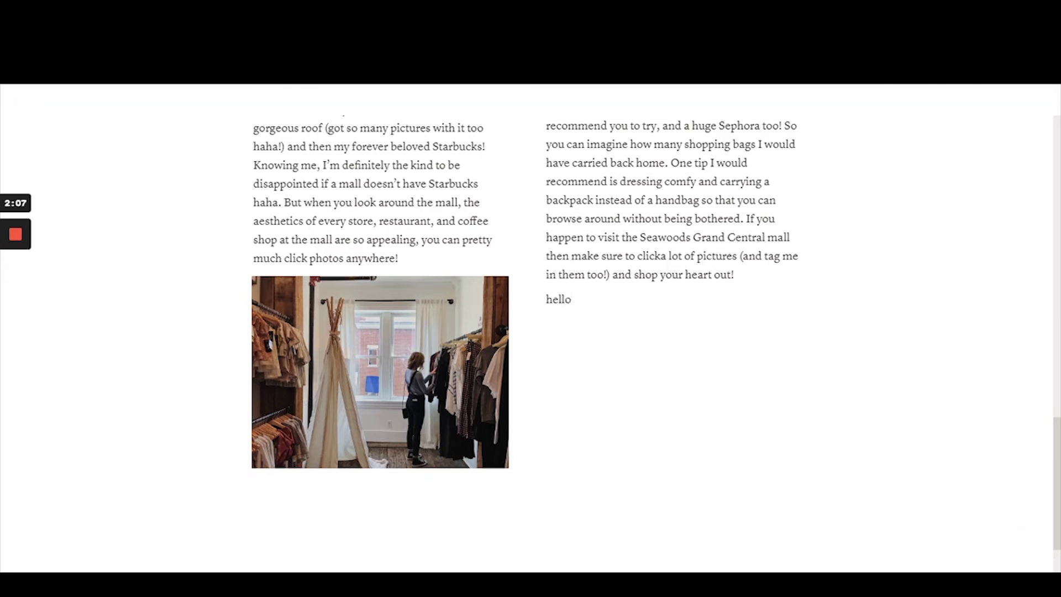
key("BackSpace")
key("BackSpace")
key("BackSpace")
key("BackSpace")
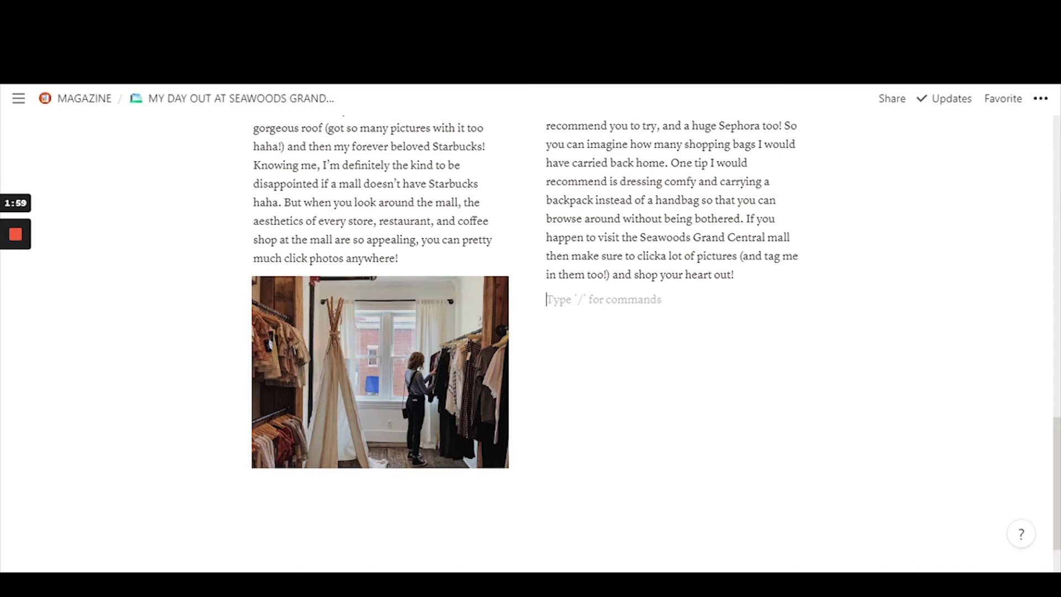
- Return to the MAGAZINE contents page and open article 02, TAKING CARE OF THE ENVIRONMENT
scroll(663, 359, "up", 5)
scroll(705, 366, "up", 10)
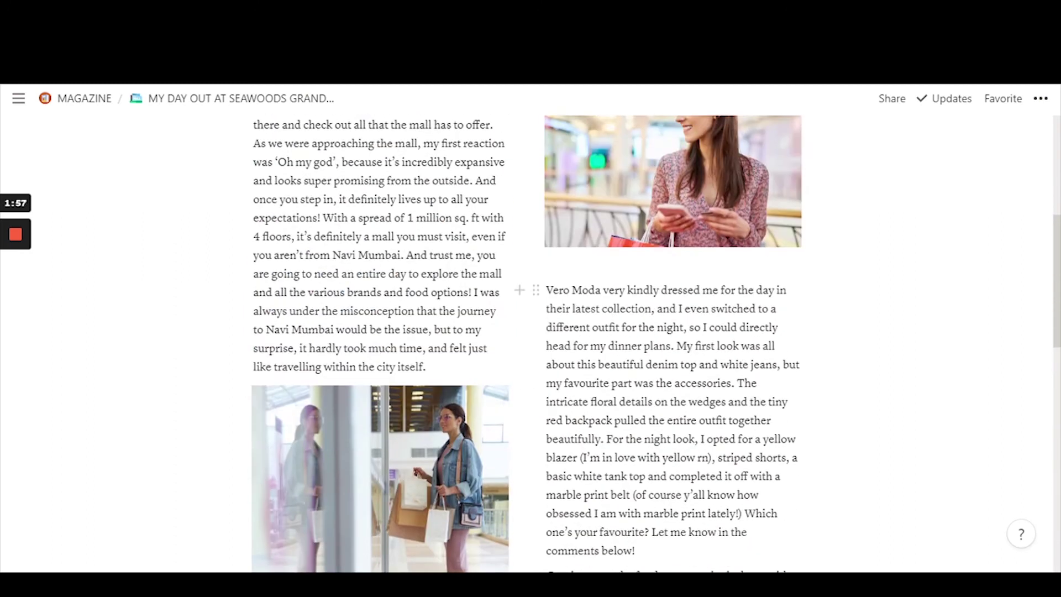
scroll(706, 366, "down", 3)
scroll(705, 366, "up", 5)
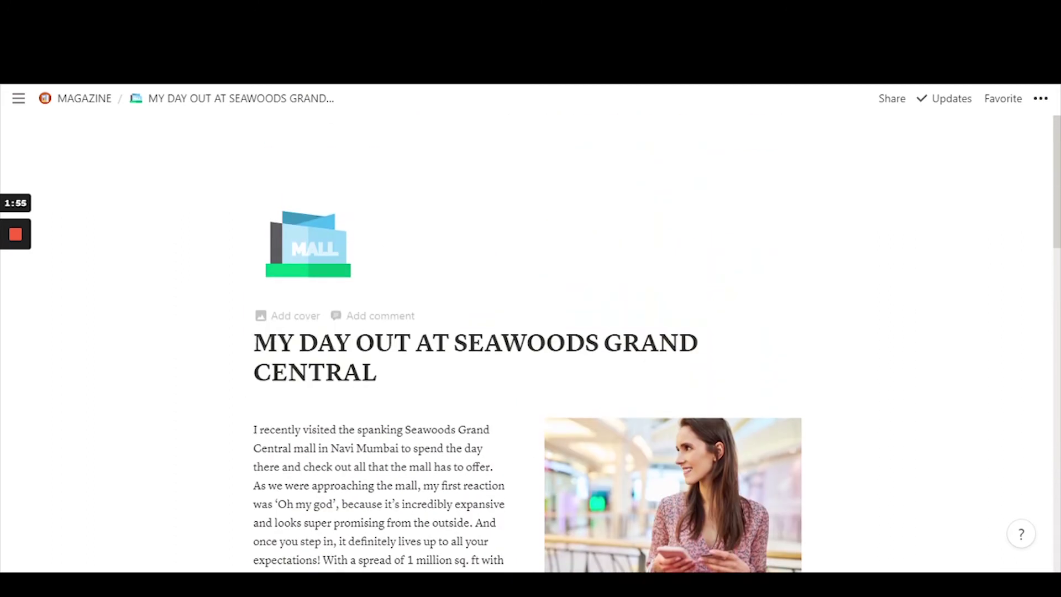
left_click(78, 101)
scroll(244, 421, "down", 6)
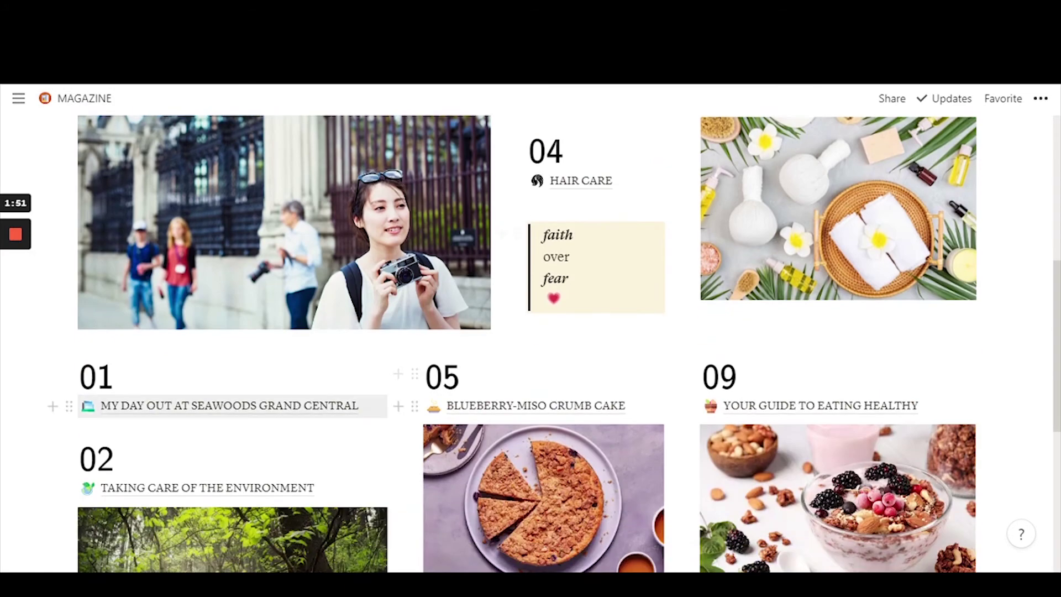
left_click(207, 488)
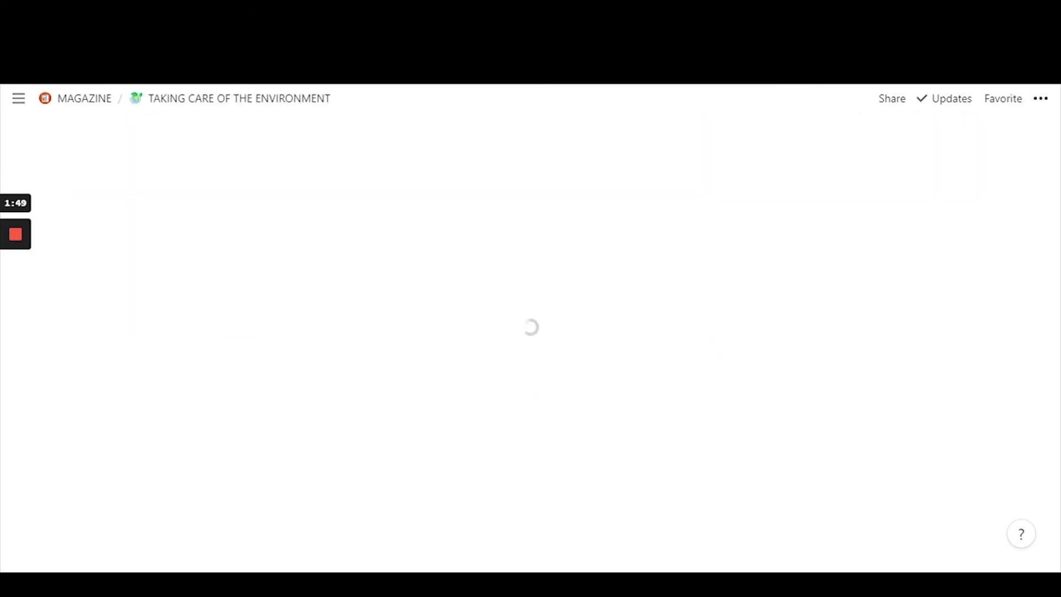
- Examine the environment article's layout, from the two-column introduction to the three columns of text and pictures beneath it
scroll(531, 332, "down", 4)
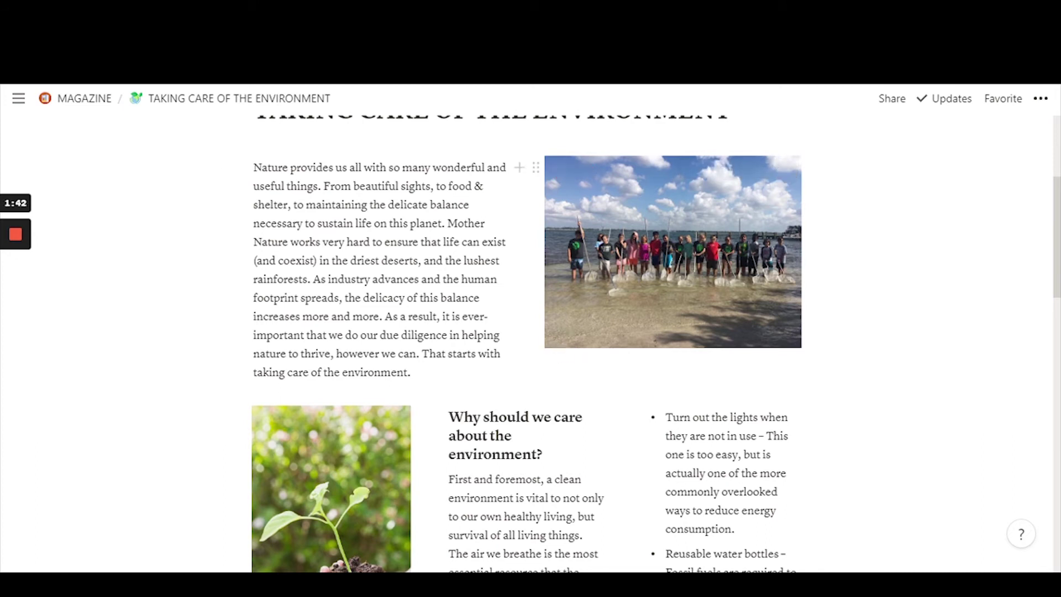
scroll(526, 276, "up", 1)
scroll(526, 276, "up", 2)
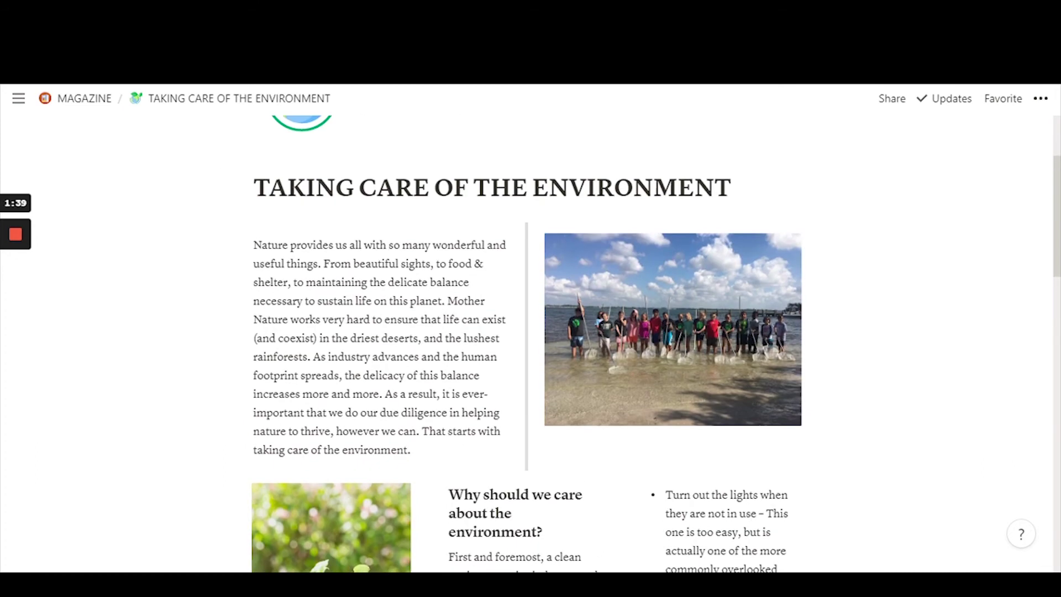
scroll(526, 277, "down", 3)
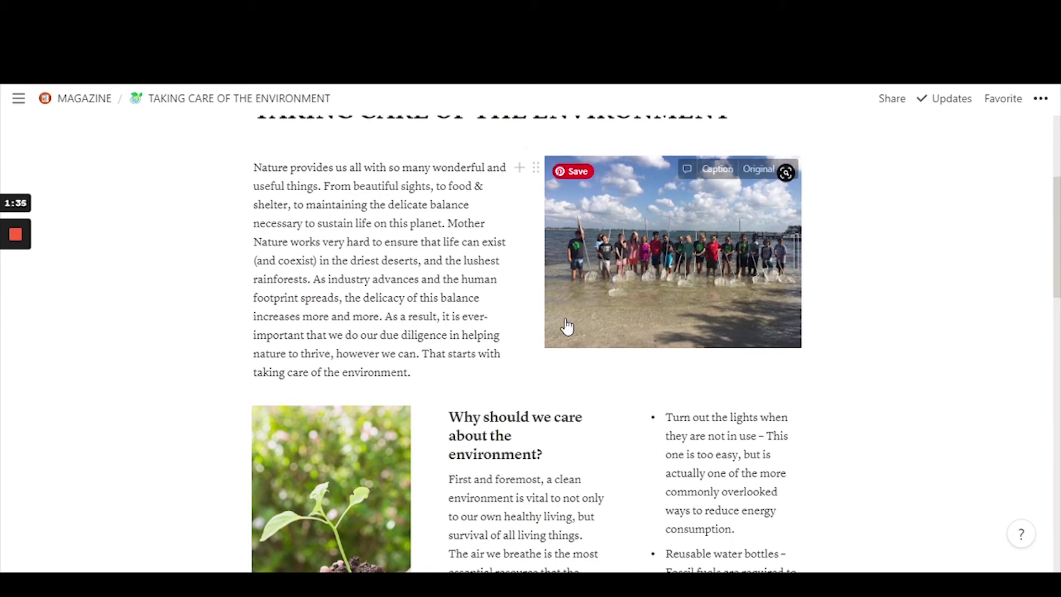
scroll(694, 335, "down", 1)
scroll(526, 331, "down", 4)
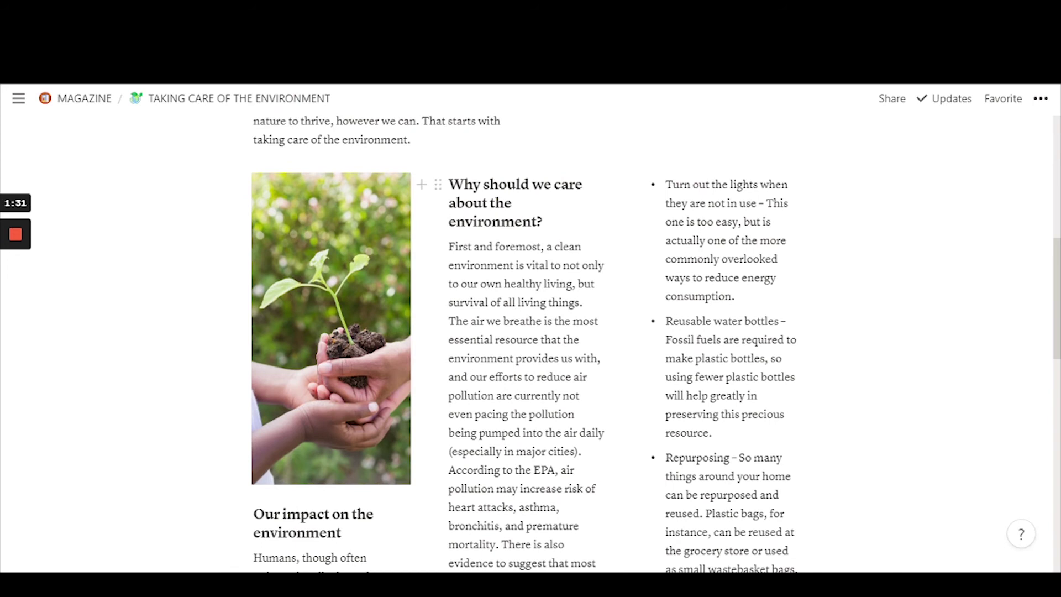
scroll(525, 332, "down", 12)
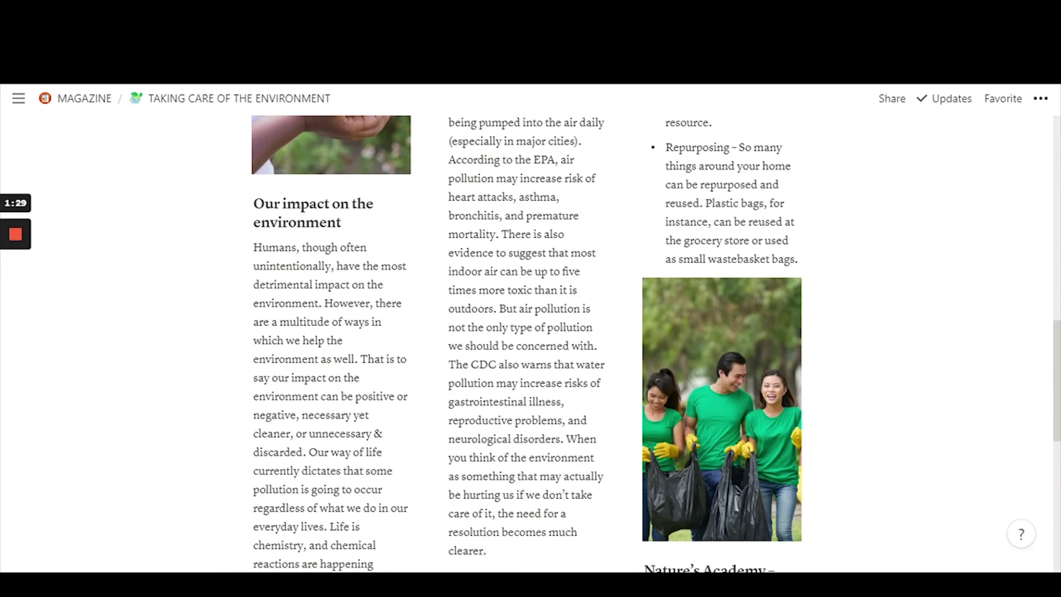
scroll(525, 342, "up", 15)
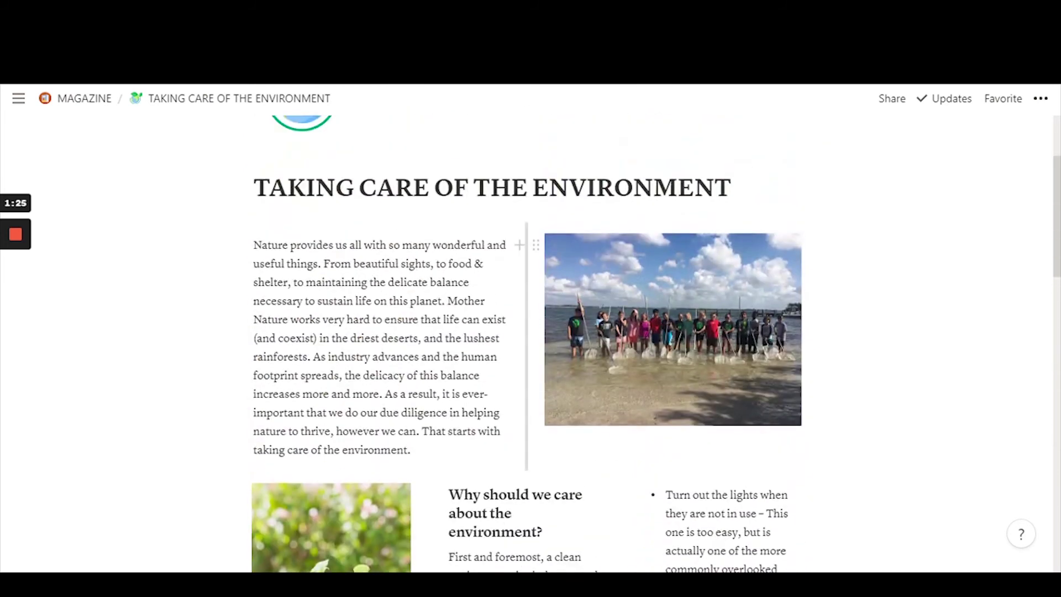
scroll(525, 332, "up", 3)
scroll(367, 320, "down", 3)
scroll(527, 414, "down", 3)
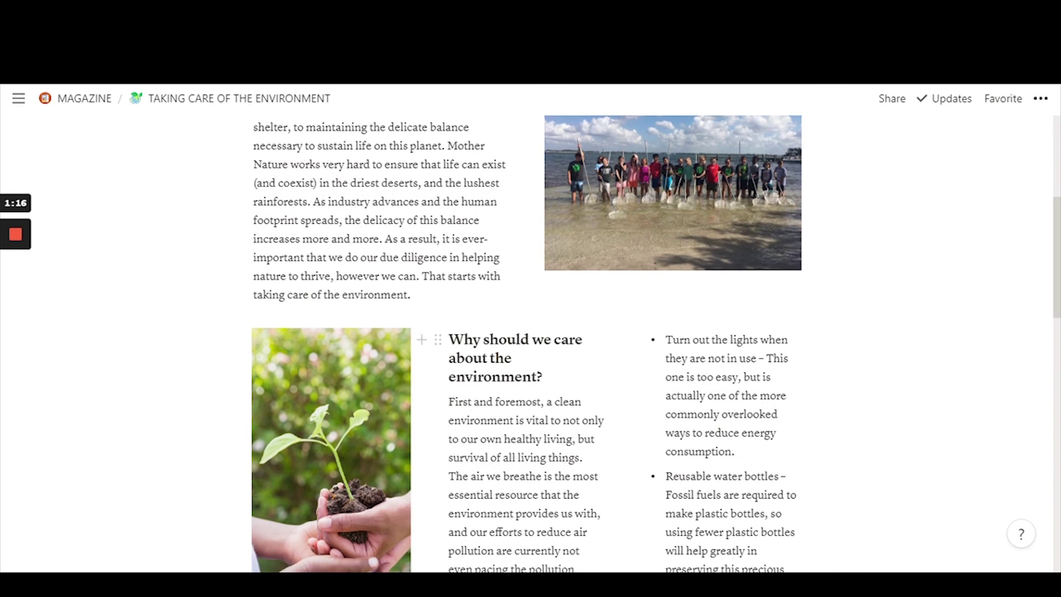
scroll(498, 359, "up", 2)
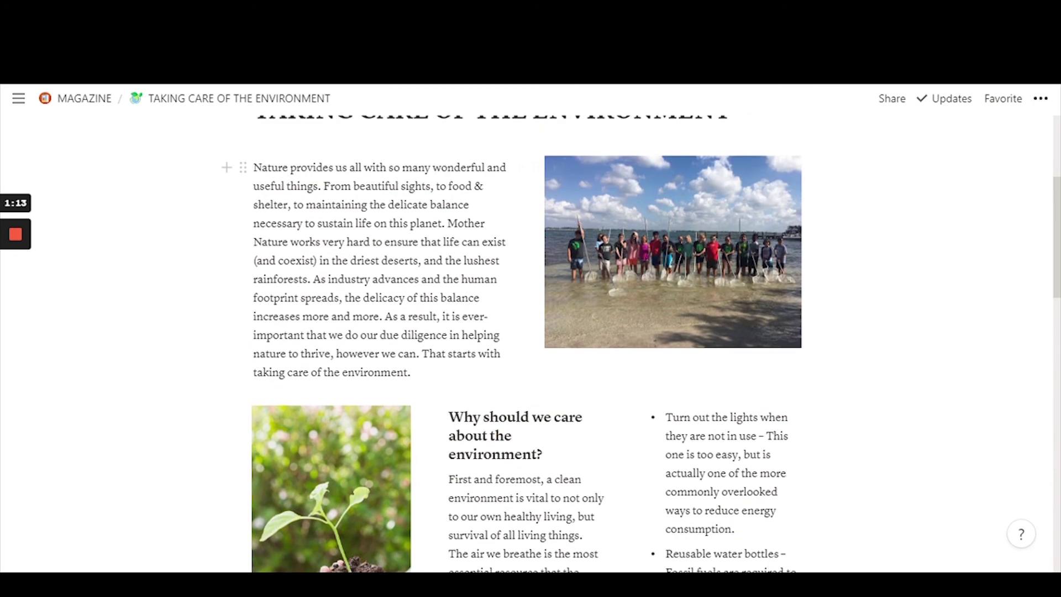
scroll(497, 342, "up", 3)
scroll(497, 342, "down", 2)
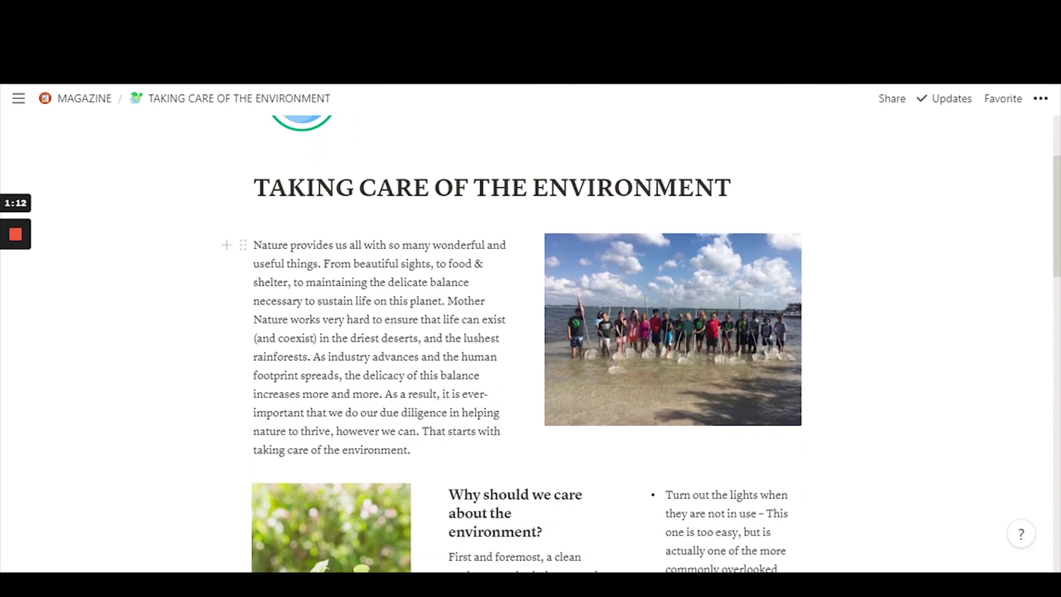
- Delete the article's opening paragraph "Nature provides us all...", then undo the deletion and clear the selection
left_click_drag(254, 245, 411, 451)
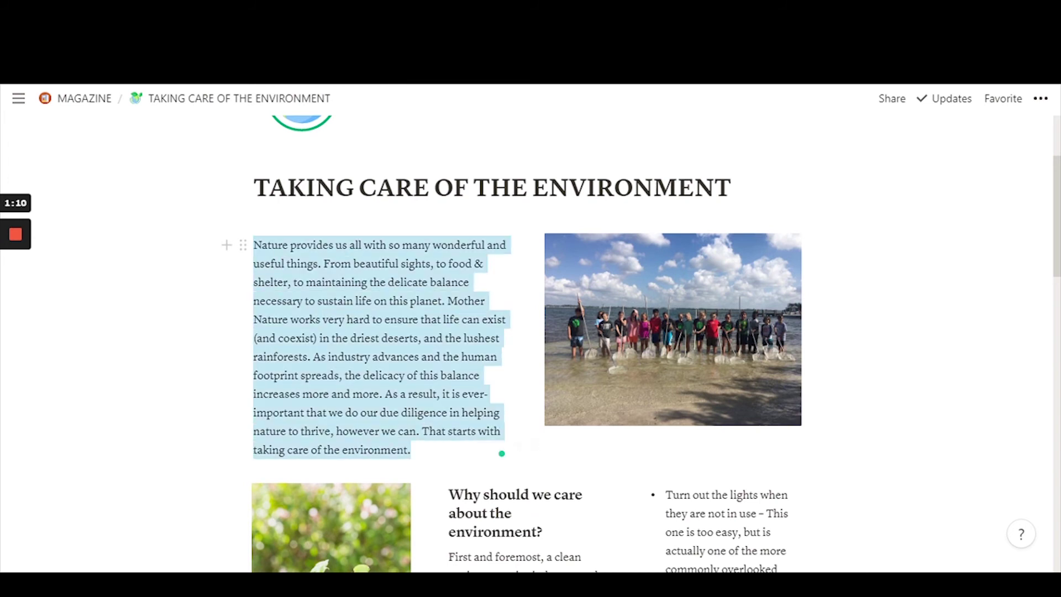
left_click(282, 245)
left_click_drag(254, 245, 500, 450)
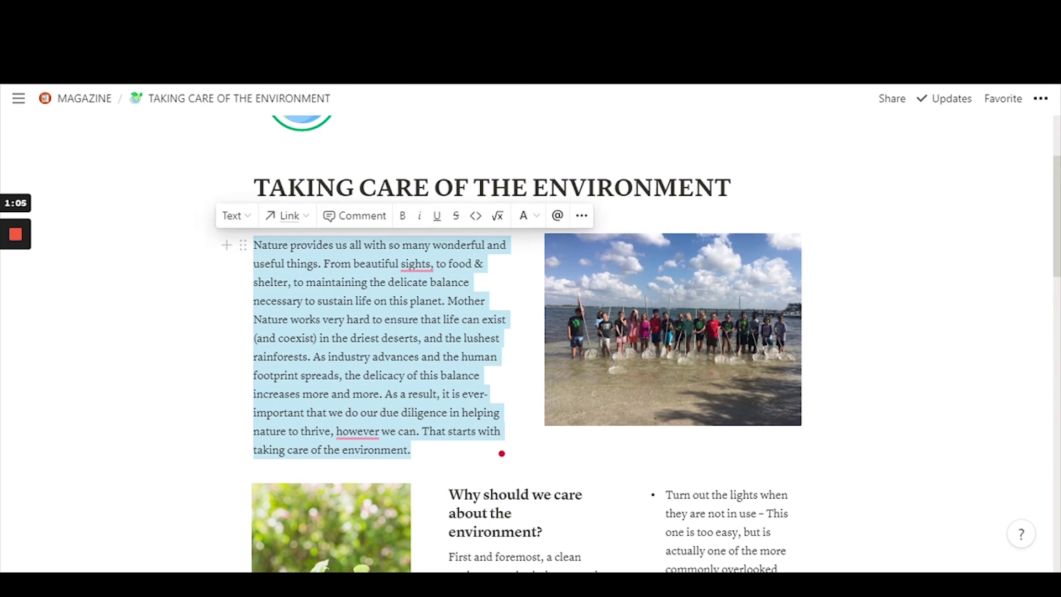
key("BackSpace")
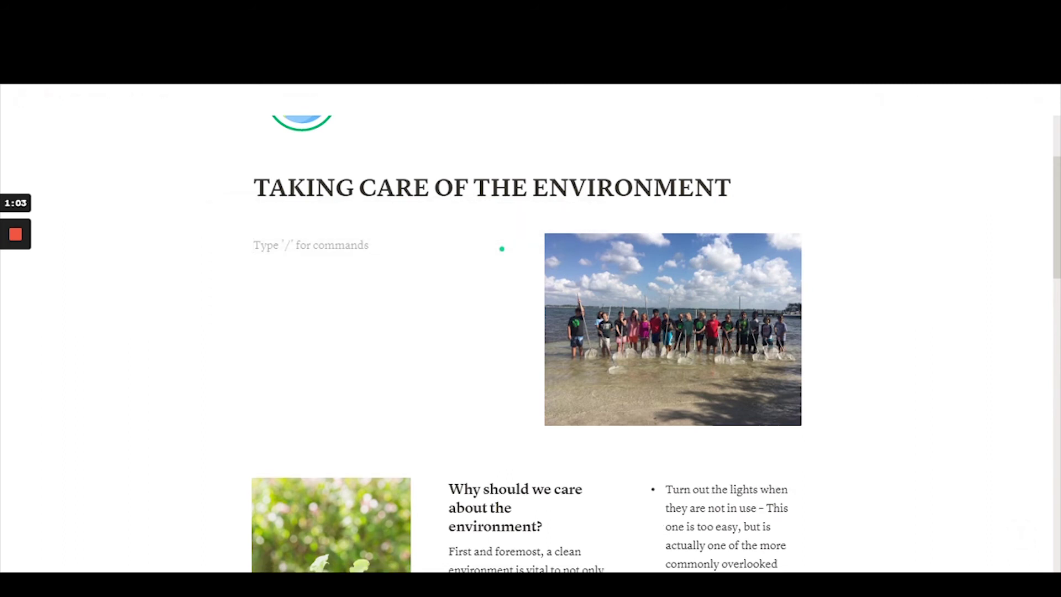
key("ctrl+z")
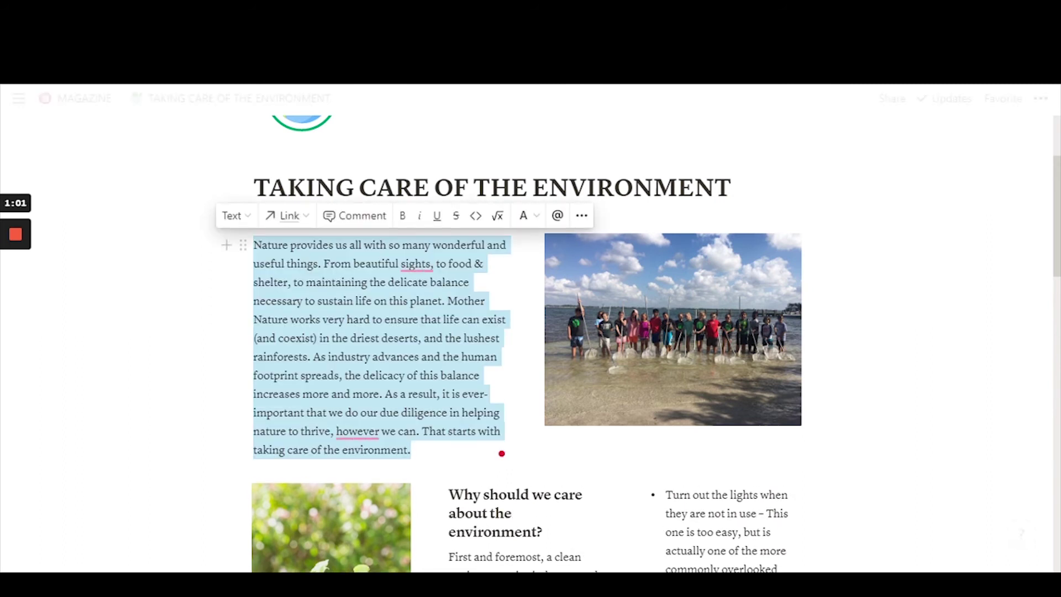
left_click(376, 337)
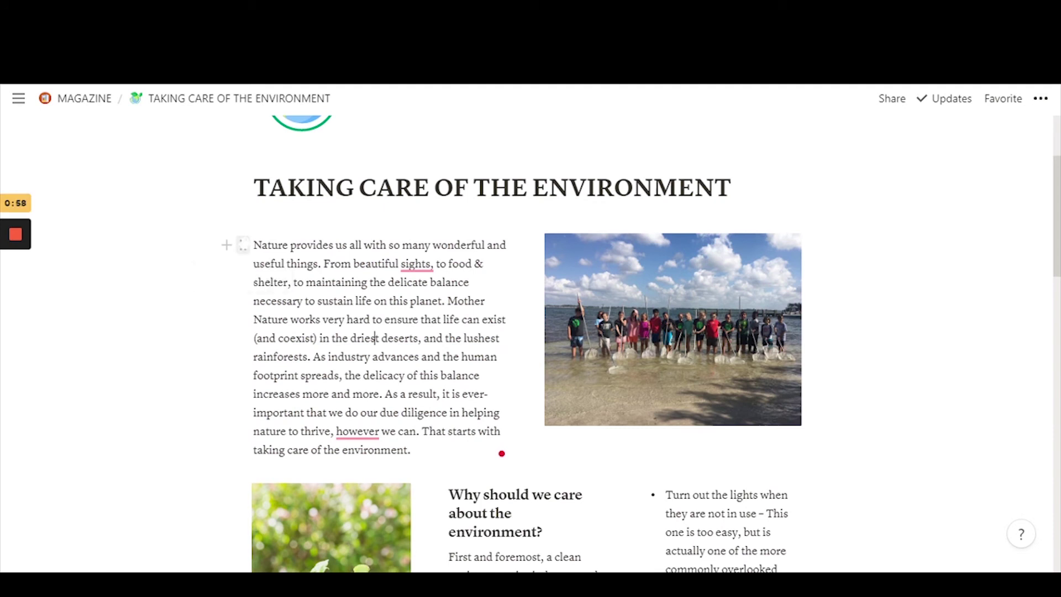
- Duplicate the article's opening paragraph "Nature provides us all..." two separate times, undoing each copy
left_click(244, 246)
left_click(243, 245)
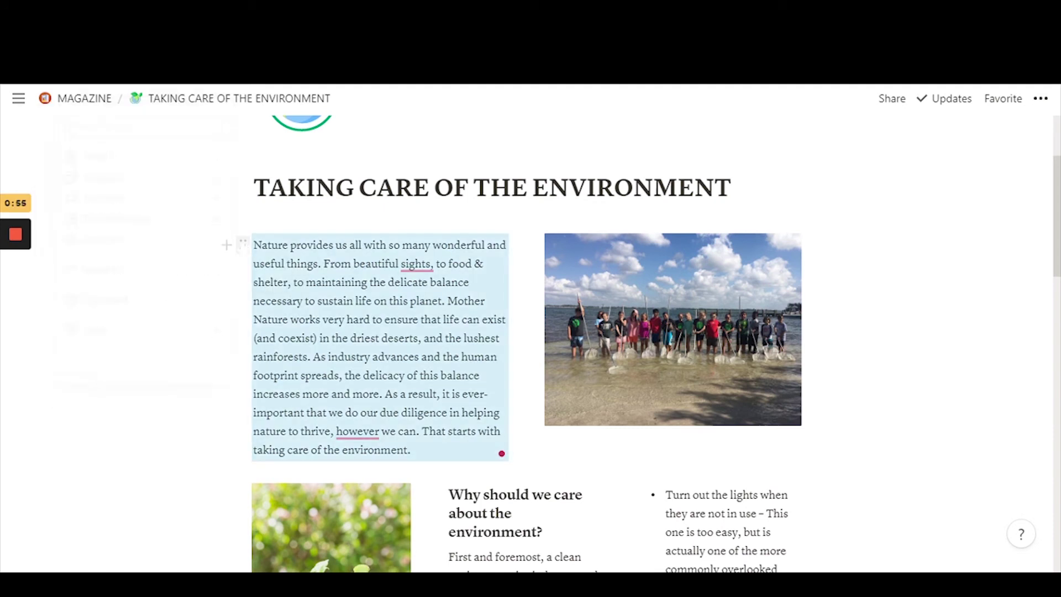
left_click(244, 249)
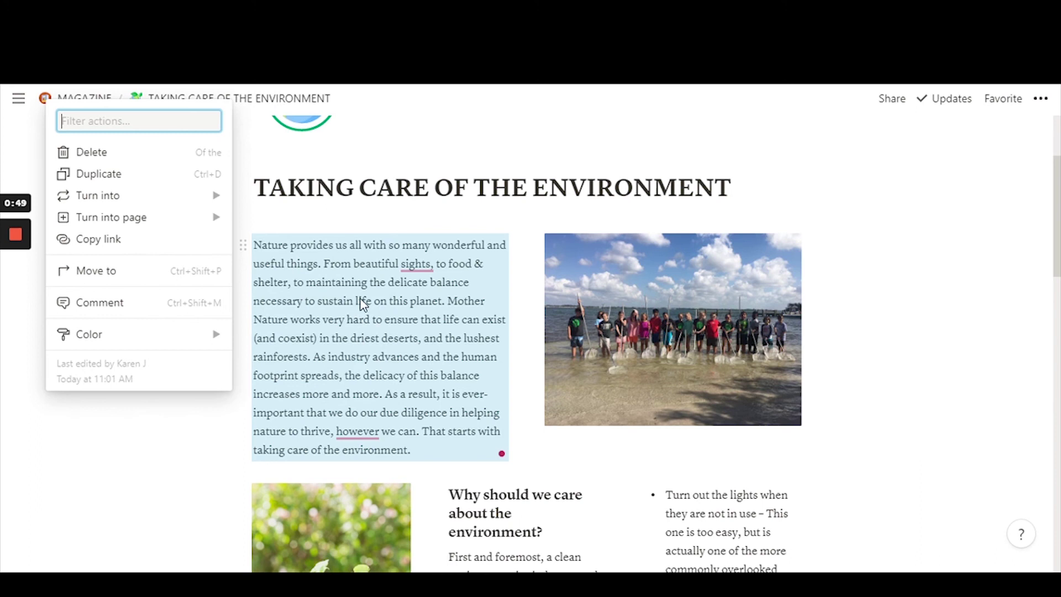
left_click(172, 181)
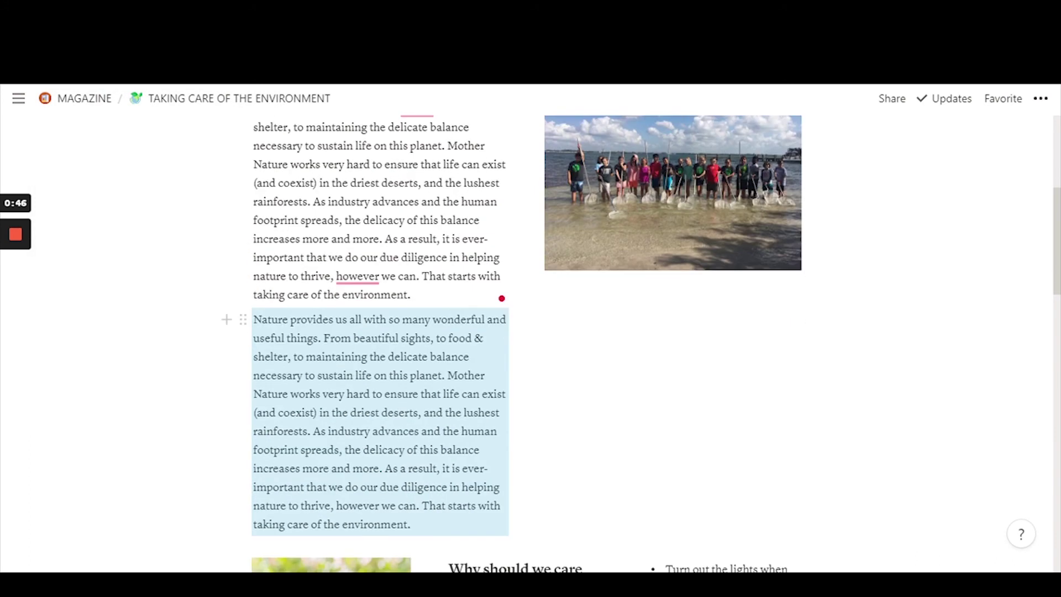
key("ctrl+z")
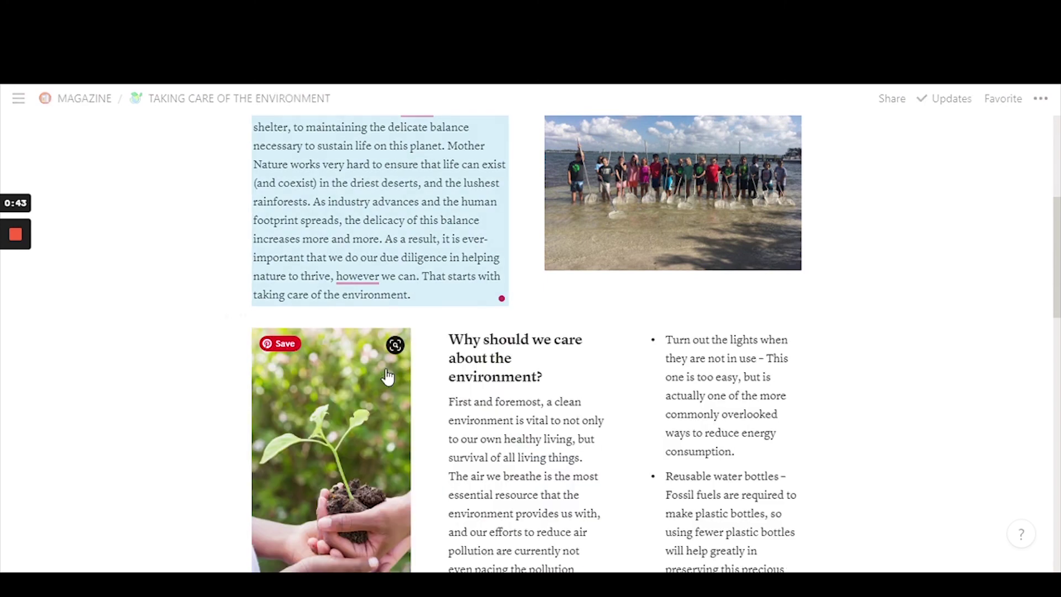
scroll(386, 342, "up", 3)
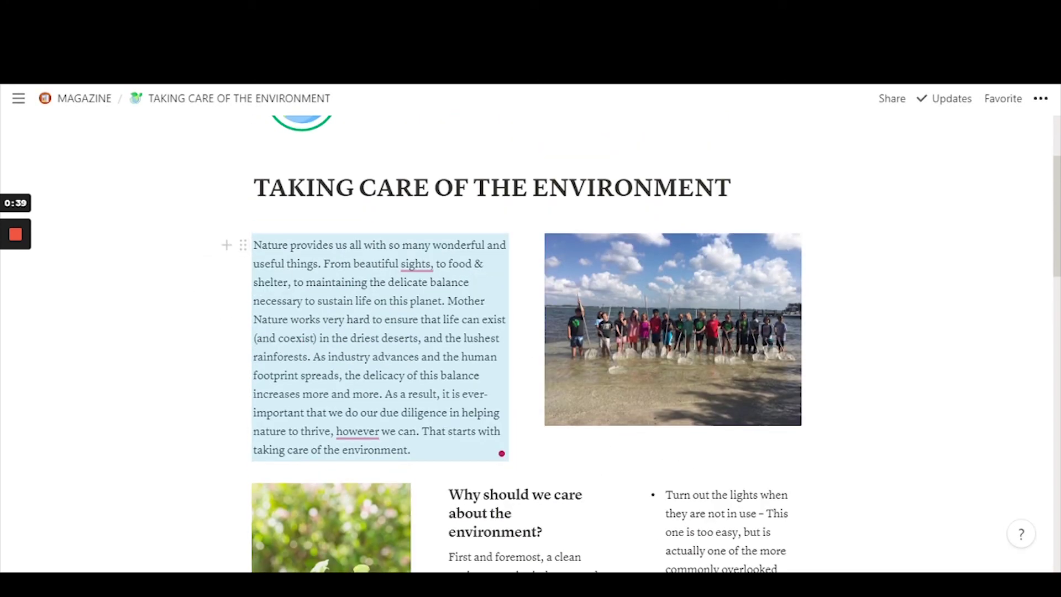
key("ctrl+d")
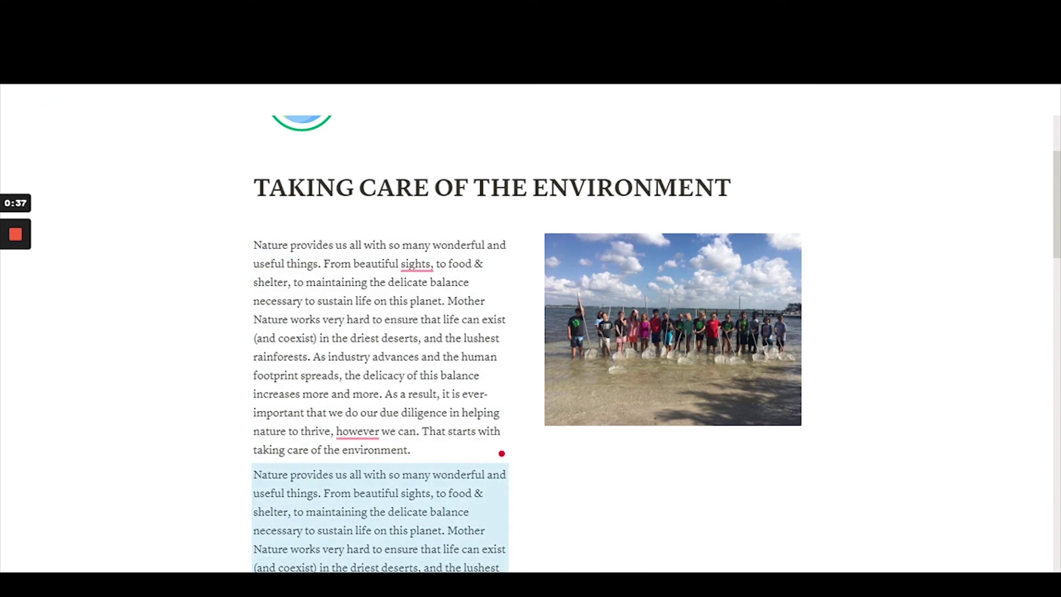
key("ctrl+z")
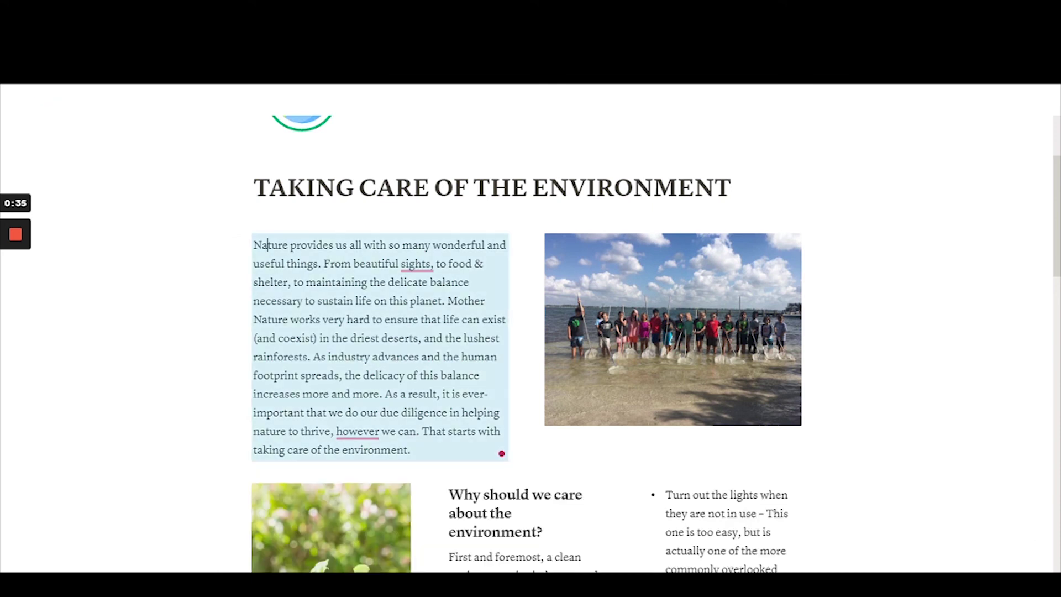
- Change the opening paragraph's text color to Blue and undo the color change
left_click(243, 244)
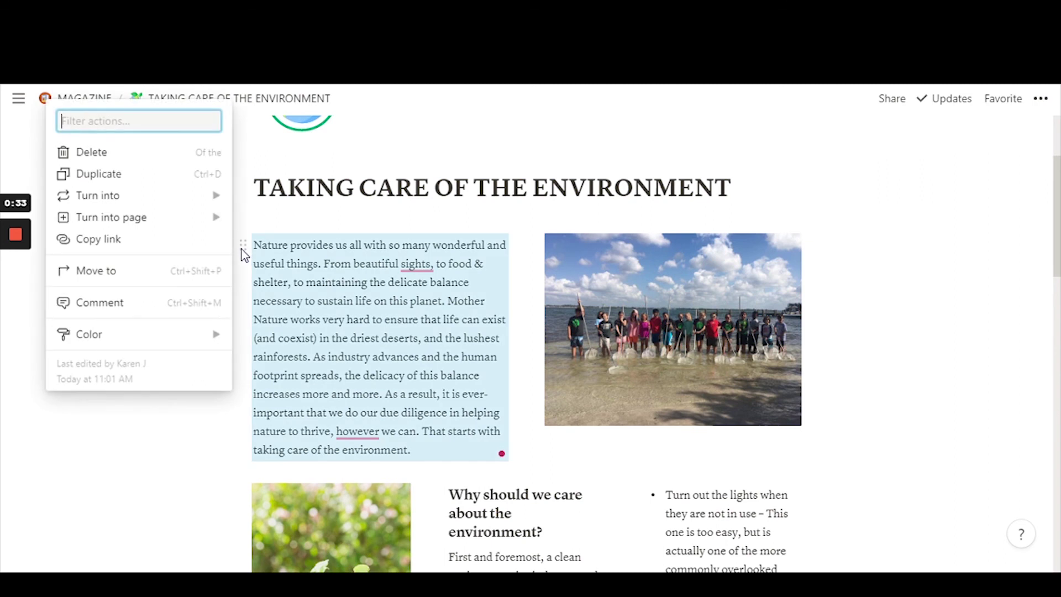
mouse_move(209, 337)
scroll(324, 338, "down", 1)
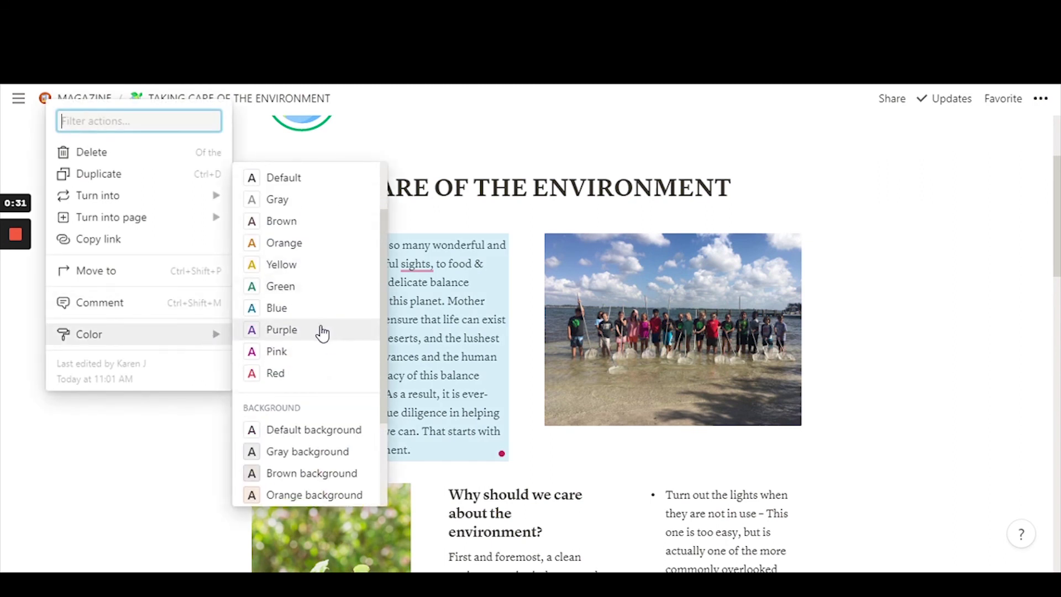
left_click(291, 316)
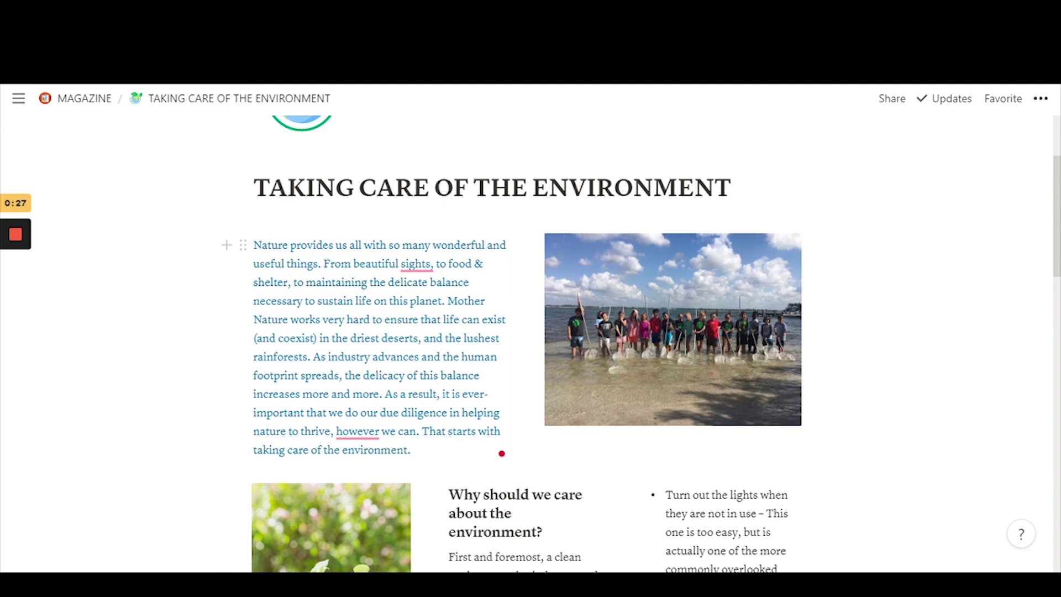
mouse_move(575, 312)
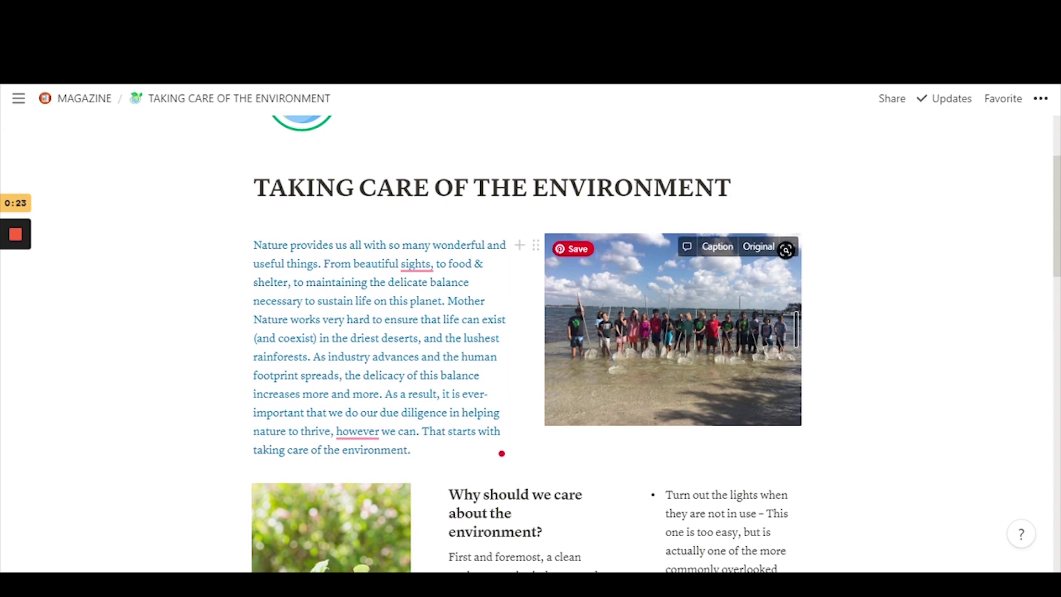
key("ctrl+z")
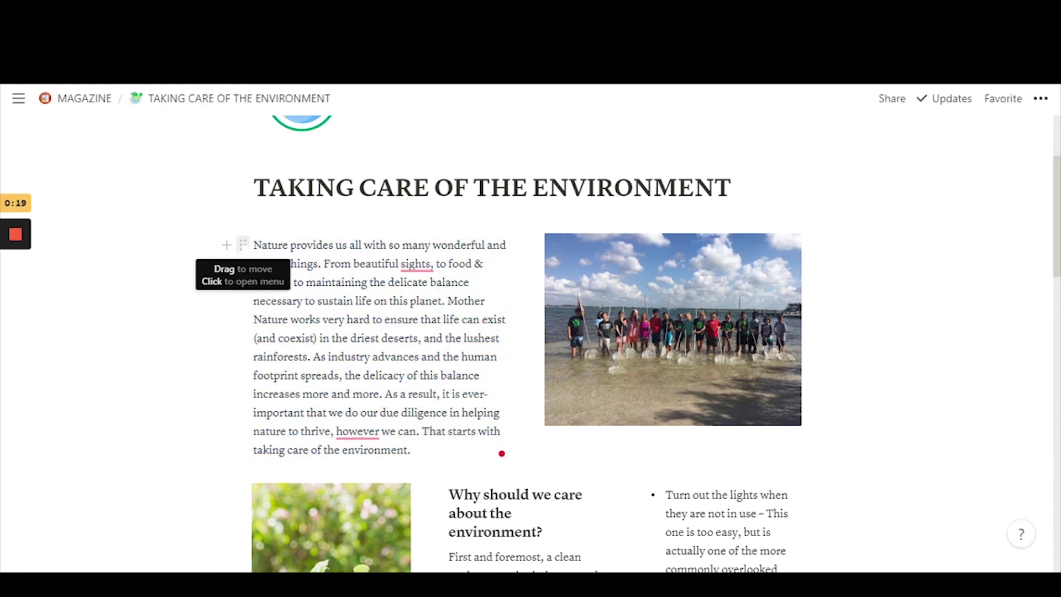
- Delete the opening paragraph beside the beach photo, undo the deletion and clear the selection
left_click(243, 245)
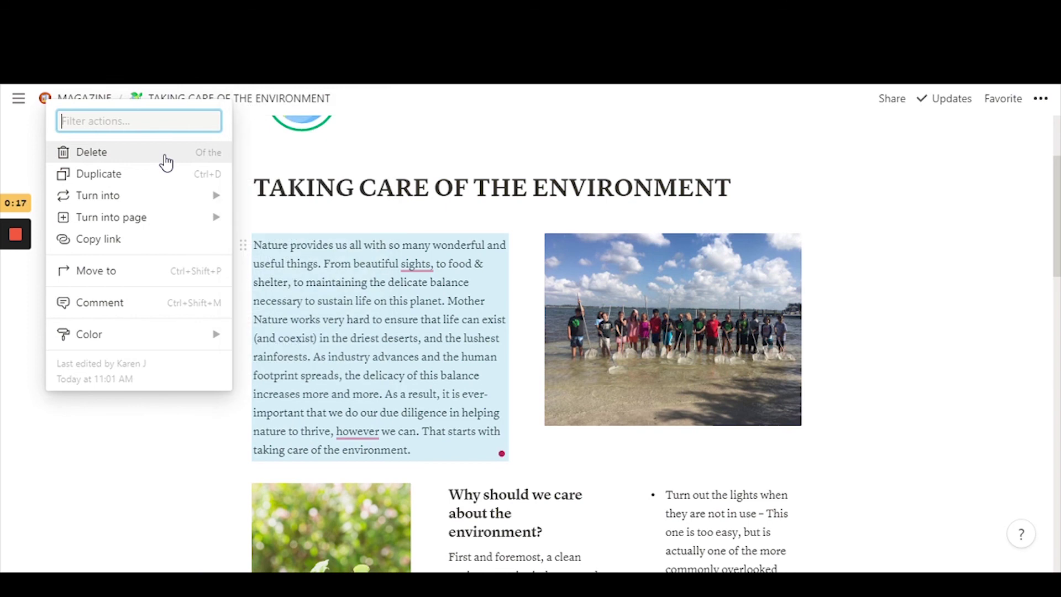
left_click(115, 164)
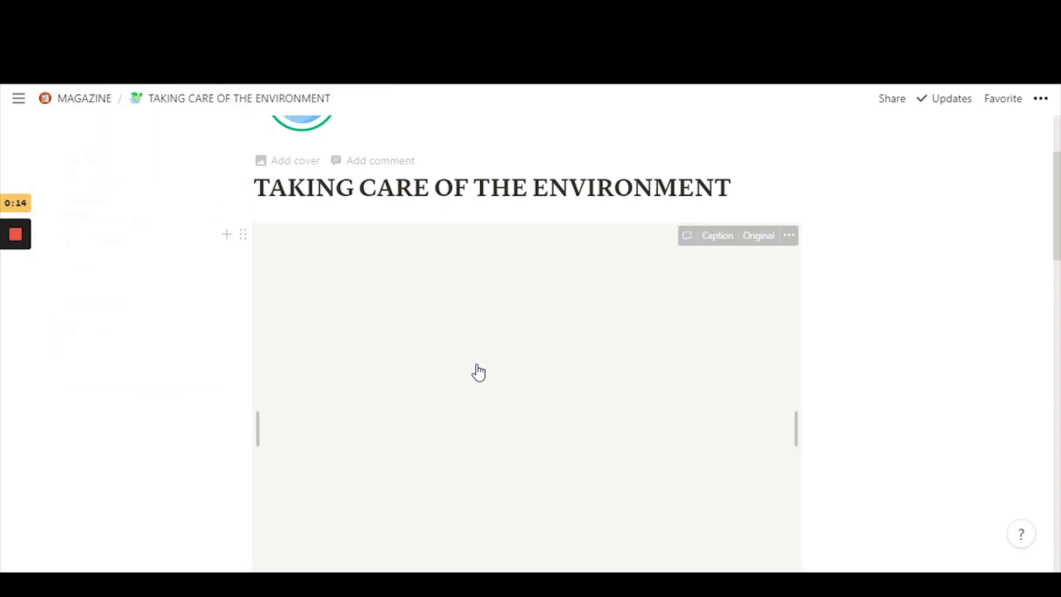
scroll(486, 367, "down", 1)
scroll(753, 297, "up", 1)
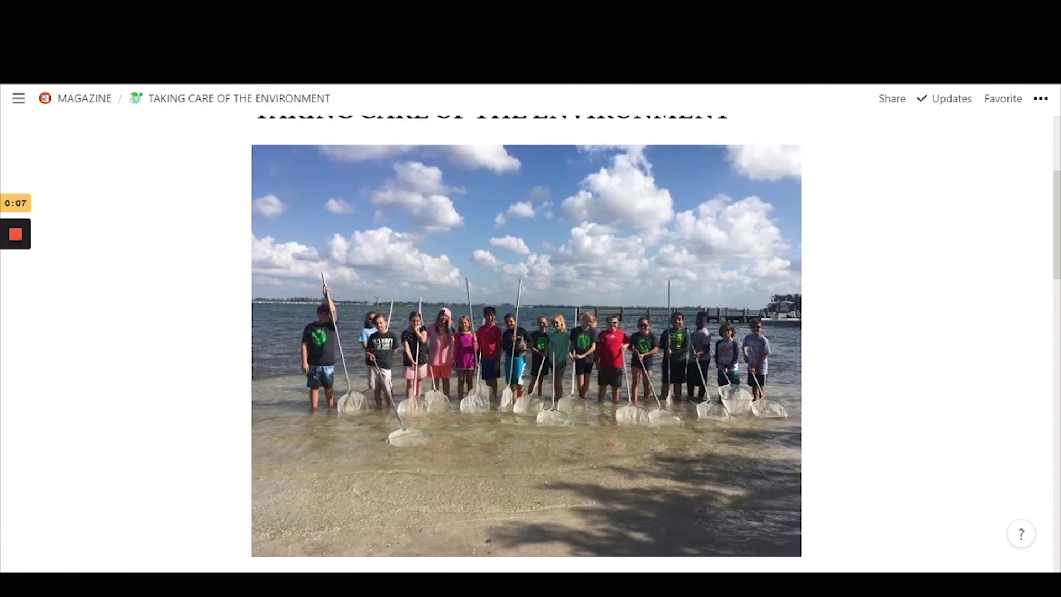
key("ctrl+z")
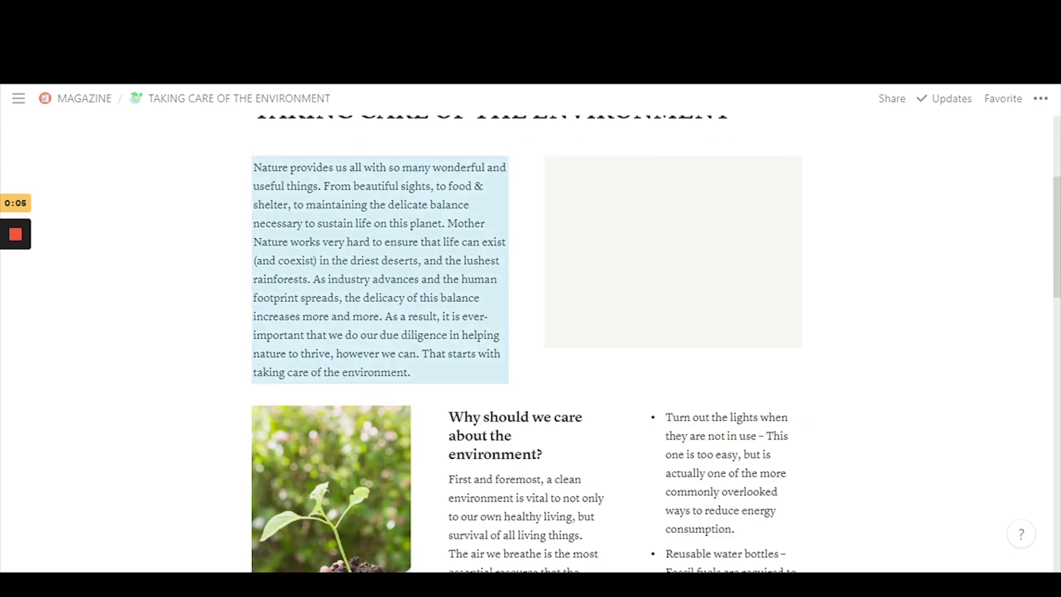
left_click_drag(526, 313, 526, 313)
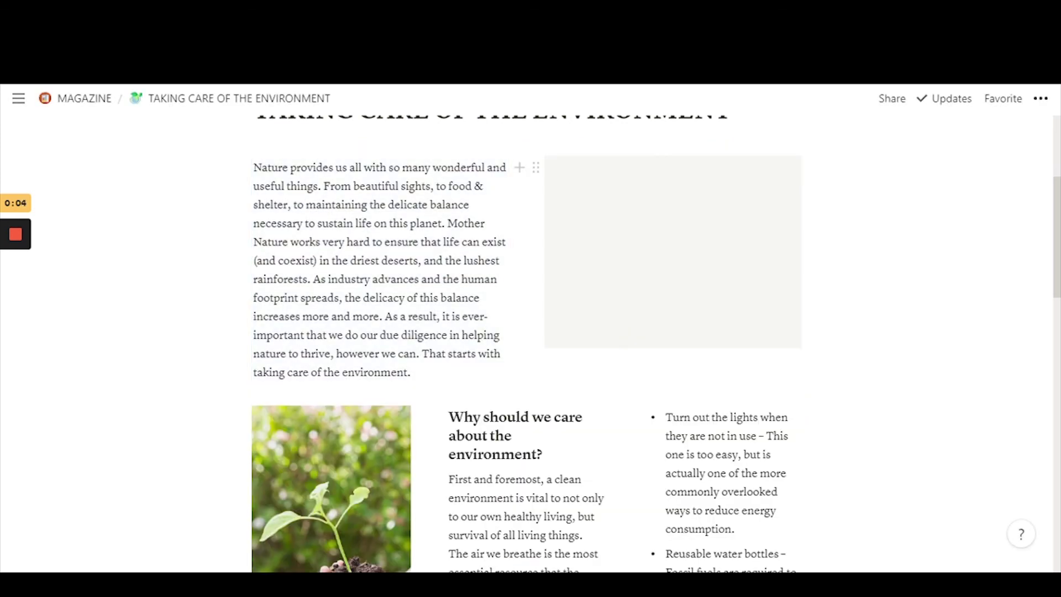
mouse_move(18, 233)
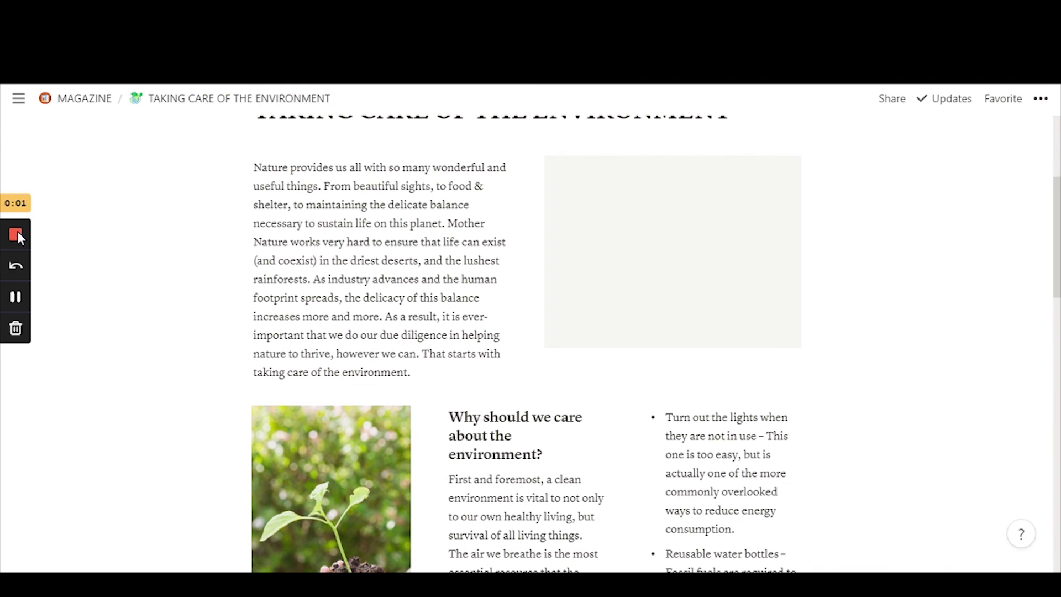